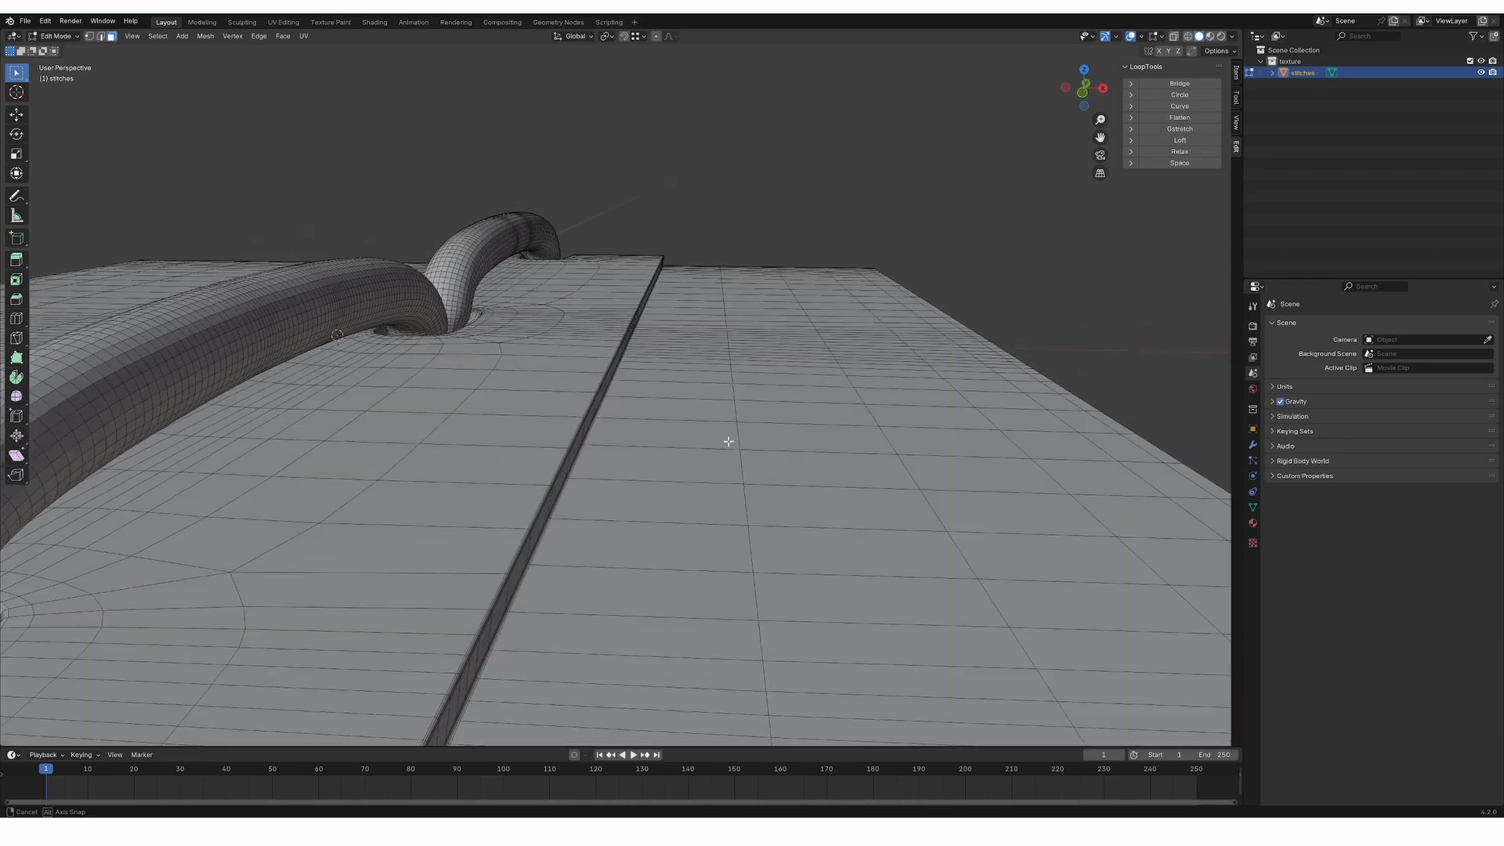
Turn on the Statistics overlay in the viewport and examine the stitches mesh from the front
left_click(1143, 39)
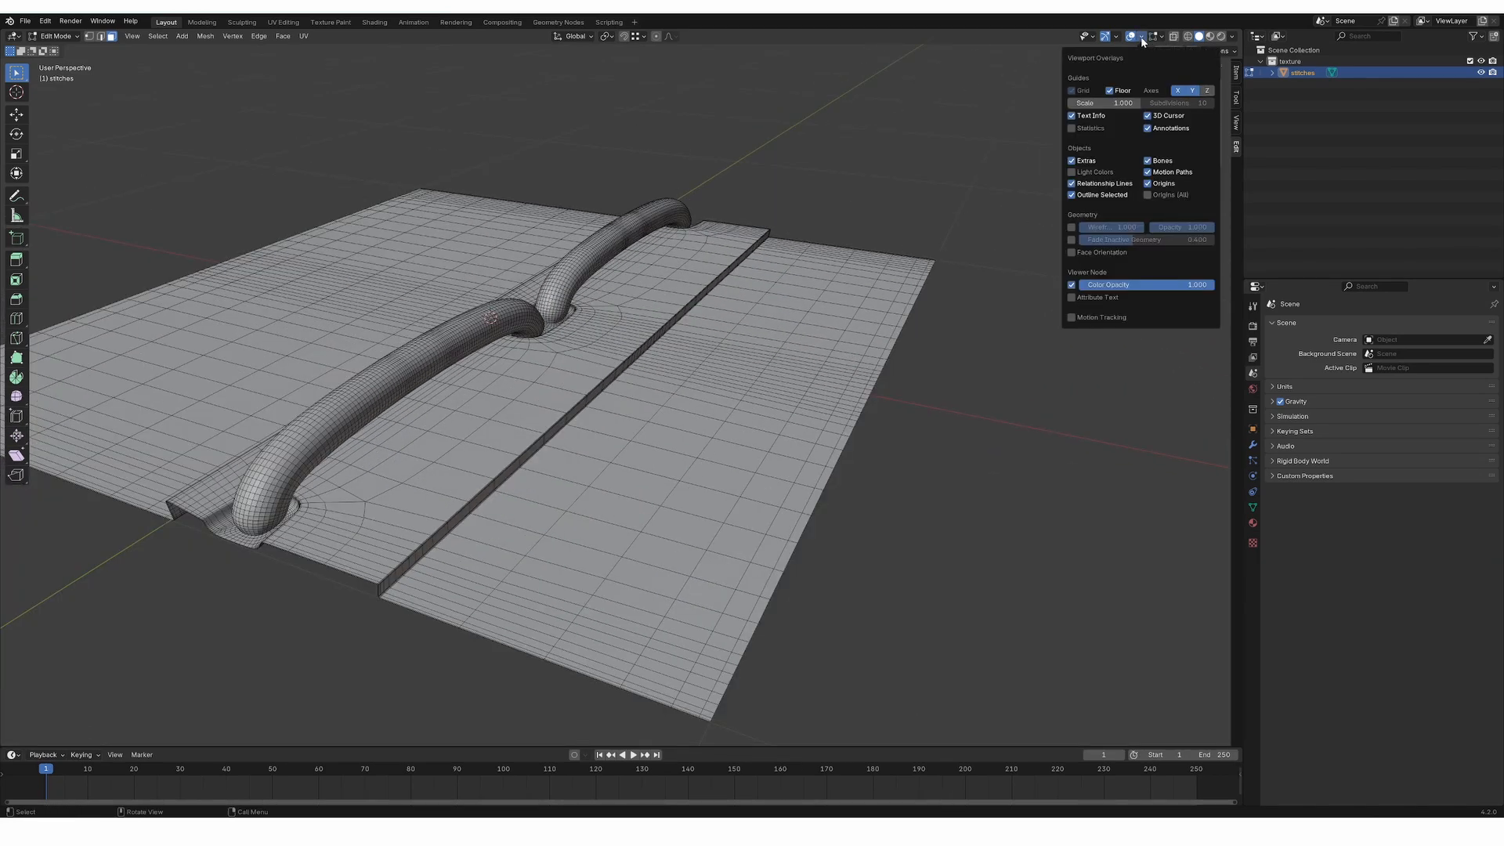
left_click(1075, 129)
middle_click_drag(78, 157, 54, 113)
middle_click_drag(168, 147, 282, 289)
key("KP_1")
scroll(317, 318, "down", 5)
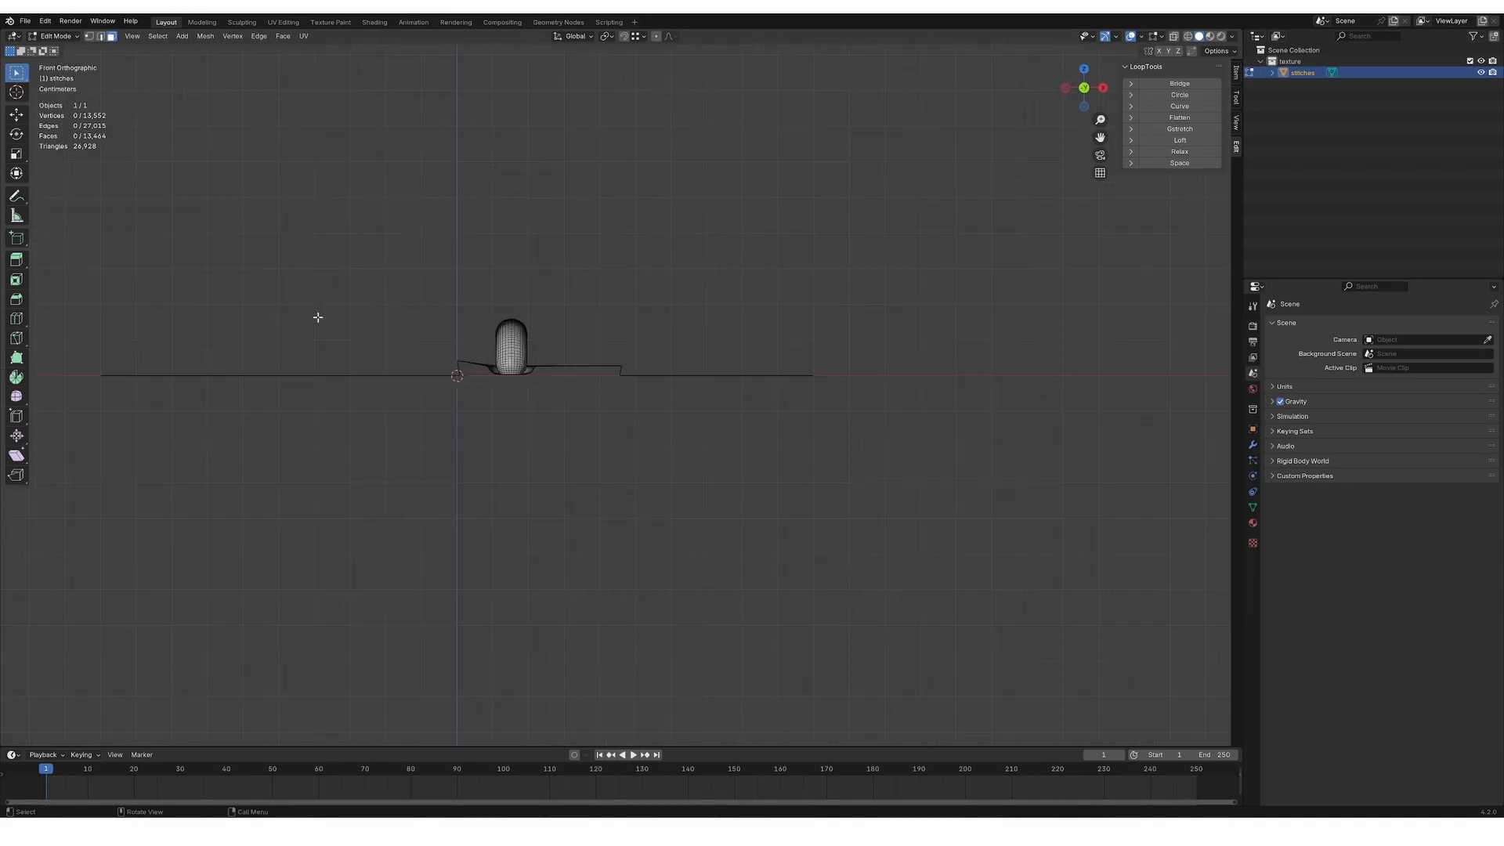
middle_click_drag(460, 322, 474, 375)
Return the stitches object to Object Mode and add a 2 m plane at the world origin
key("Tab")
scroll(474, 375, "down", 4)
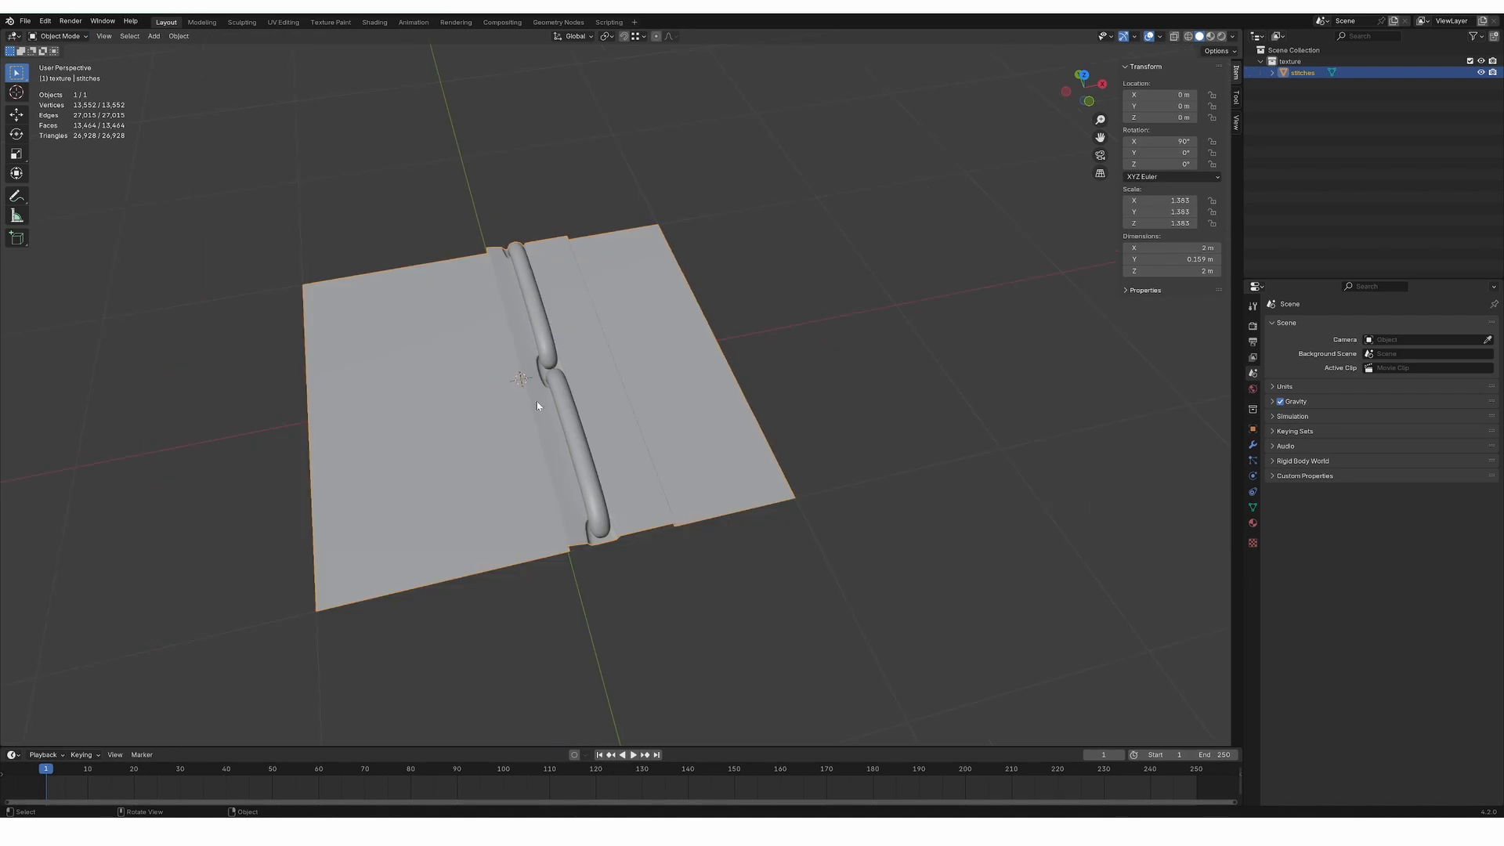
middle_click_drag(576, 328, 592, 296)
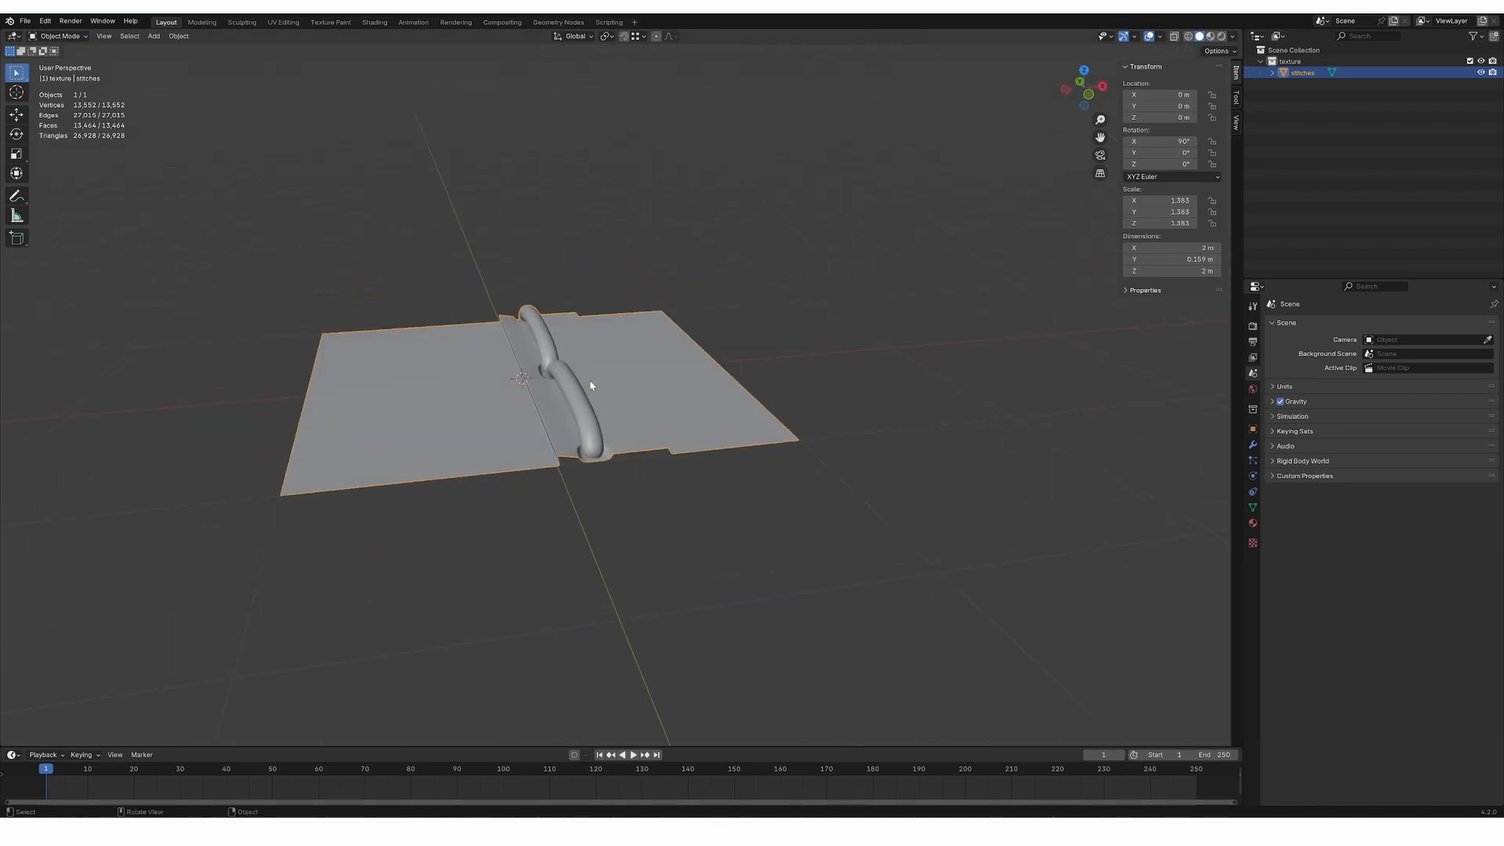
scroll(589, 381, "down", 2)
key("shift+a")
mouse_move(579, 394)
left_click(634, 394)
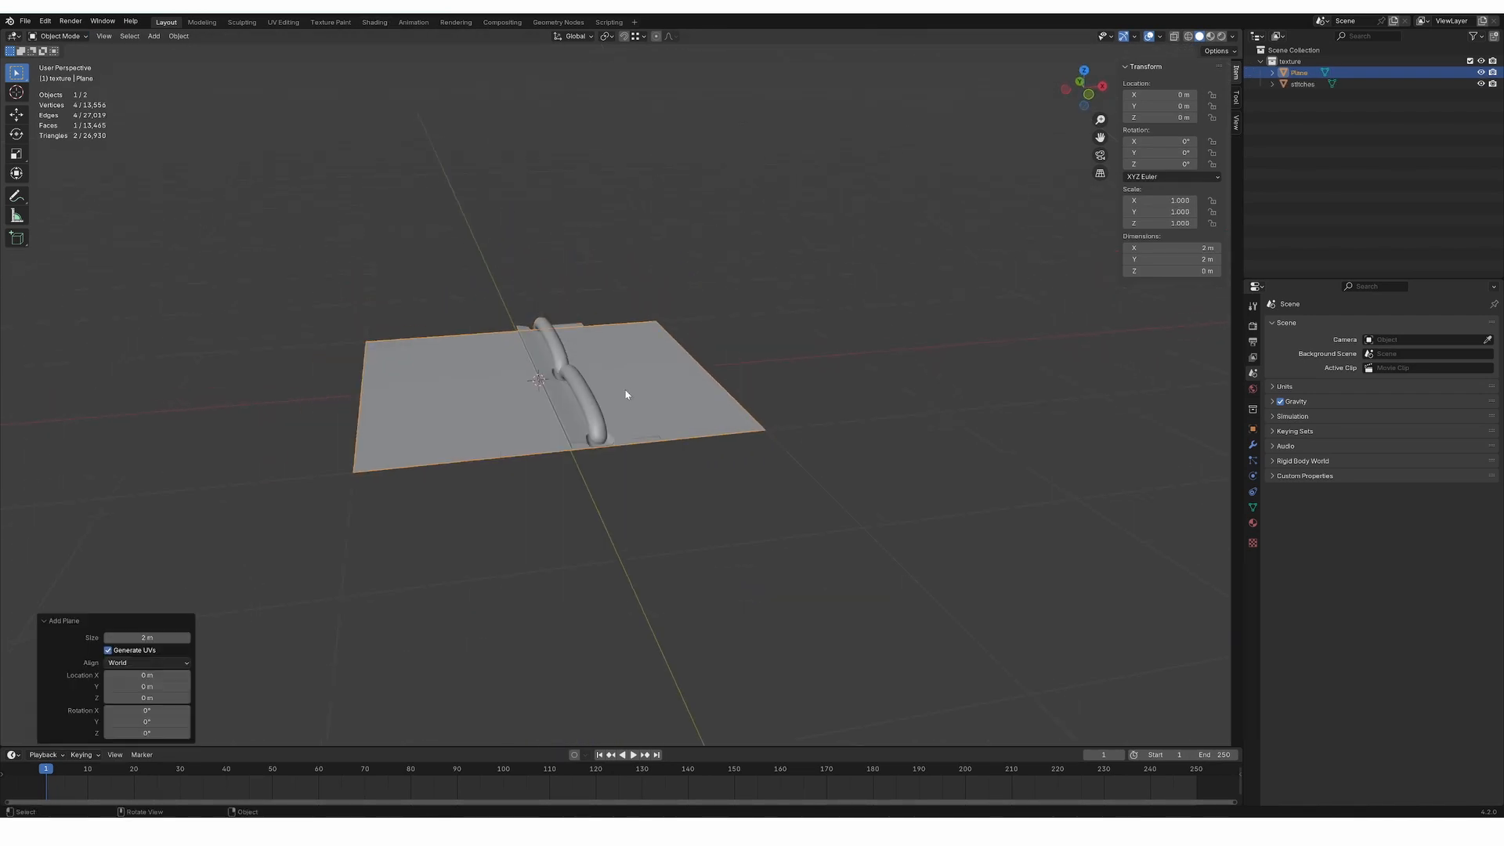
Select the stitches object and switch to the Shading workspace
scroll(542, 454, "up", 3)
middle_click_drag(544, 461, 604, 440)
key("Tab")
key("Tab")
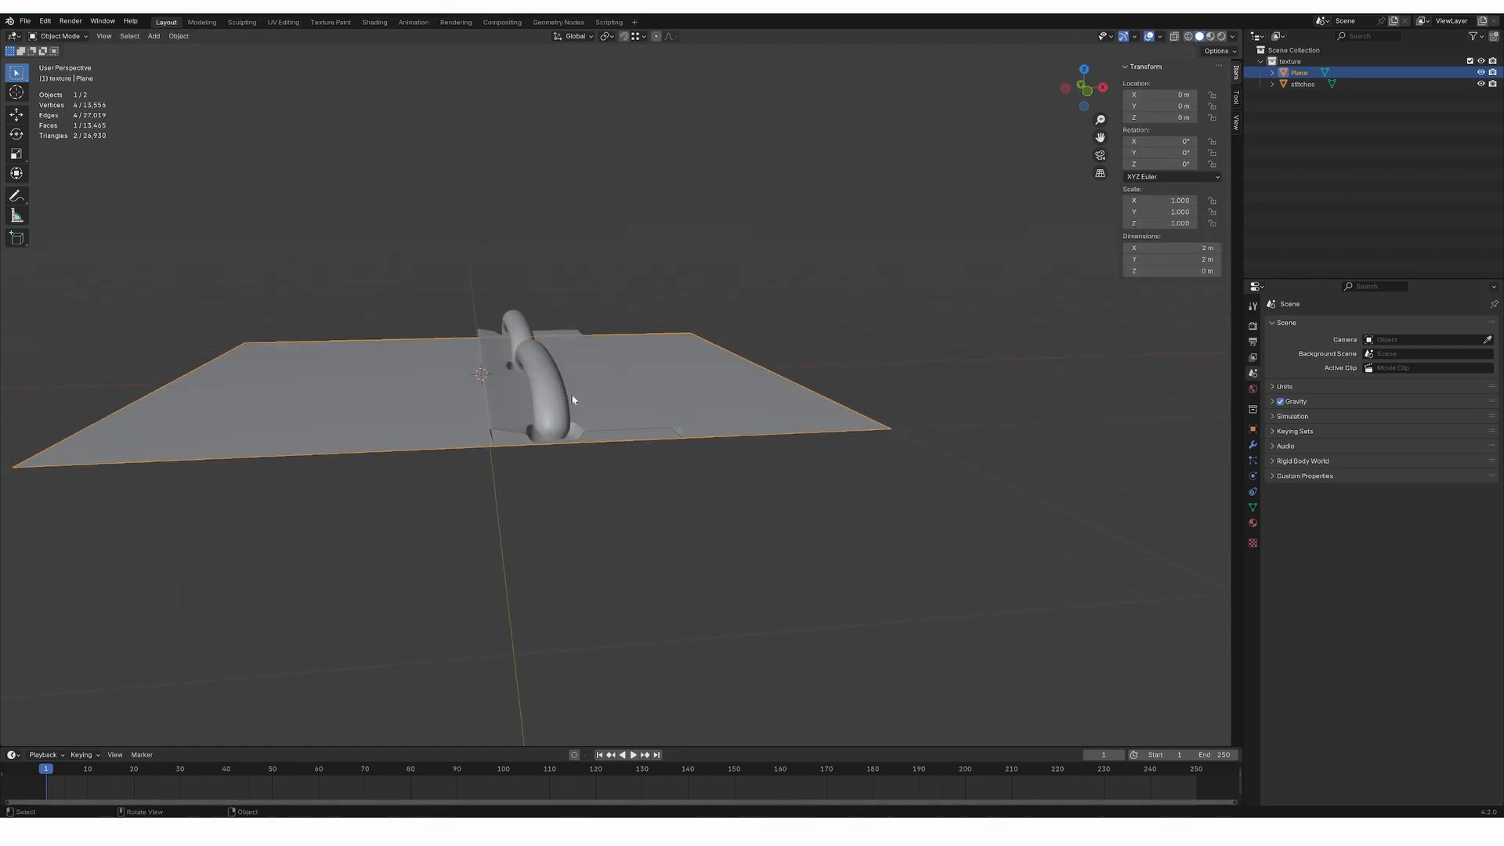
middle_click_drag(549, 369, 633, 408)
left_click(1285, 85)
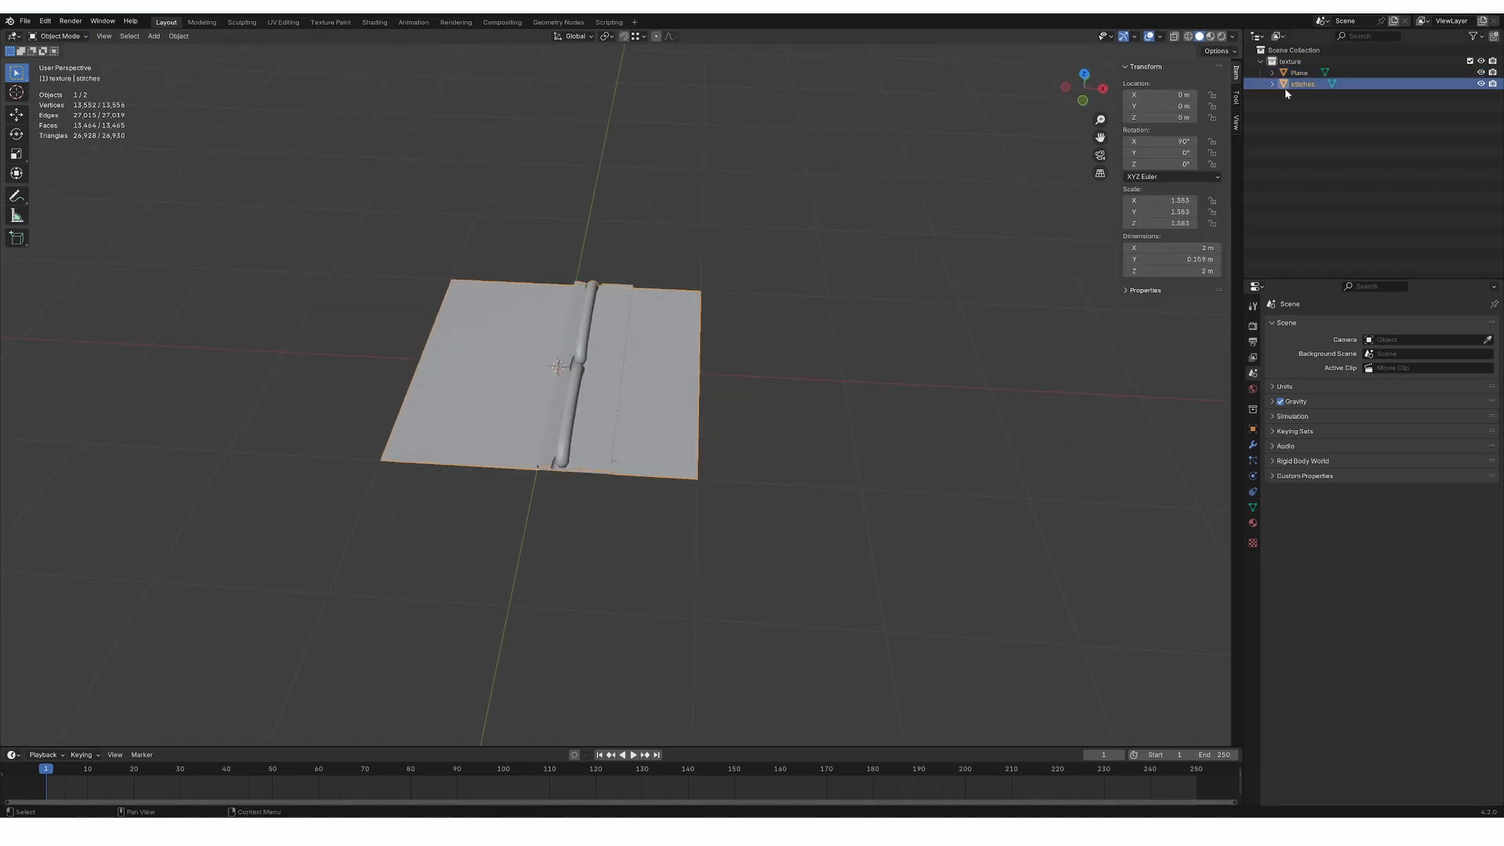
left_click(387, 24)
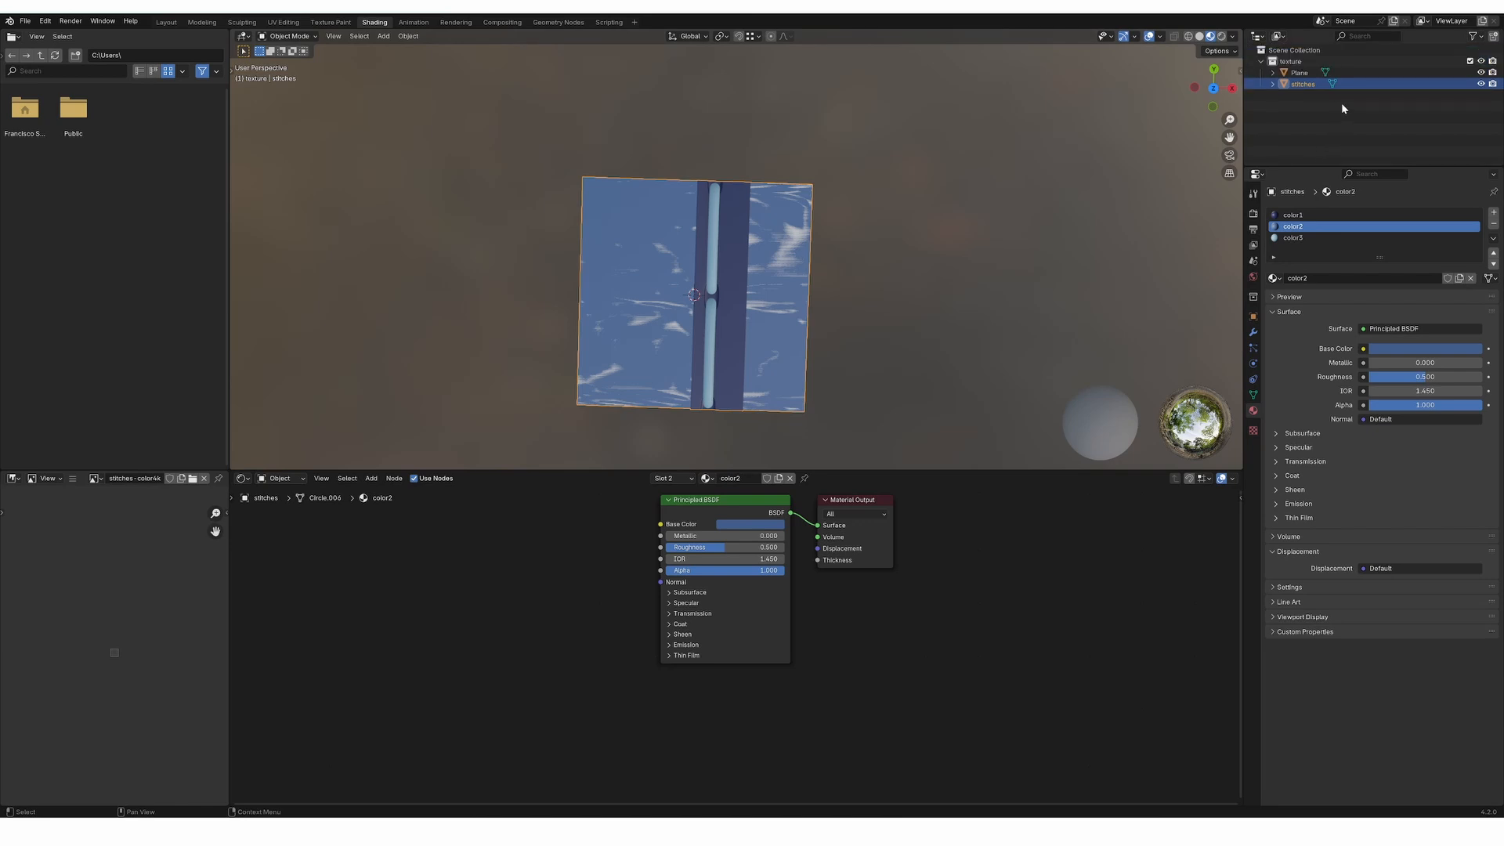
Apply Shade Smooth to the stitches object and show the shader of its color1 material
middle_click_drag(796, 257, 753, 337)
scroll(678, 329, "up", 3)
right_click(678, 328)
left_click(679, 310)
left_click(1293, 216)
scroll(742, 295, "down", 3)
Give the plane a new material and place an Image Texture node below its Material Output node
left_click(1434, 73)
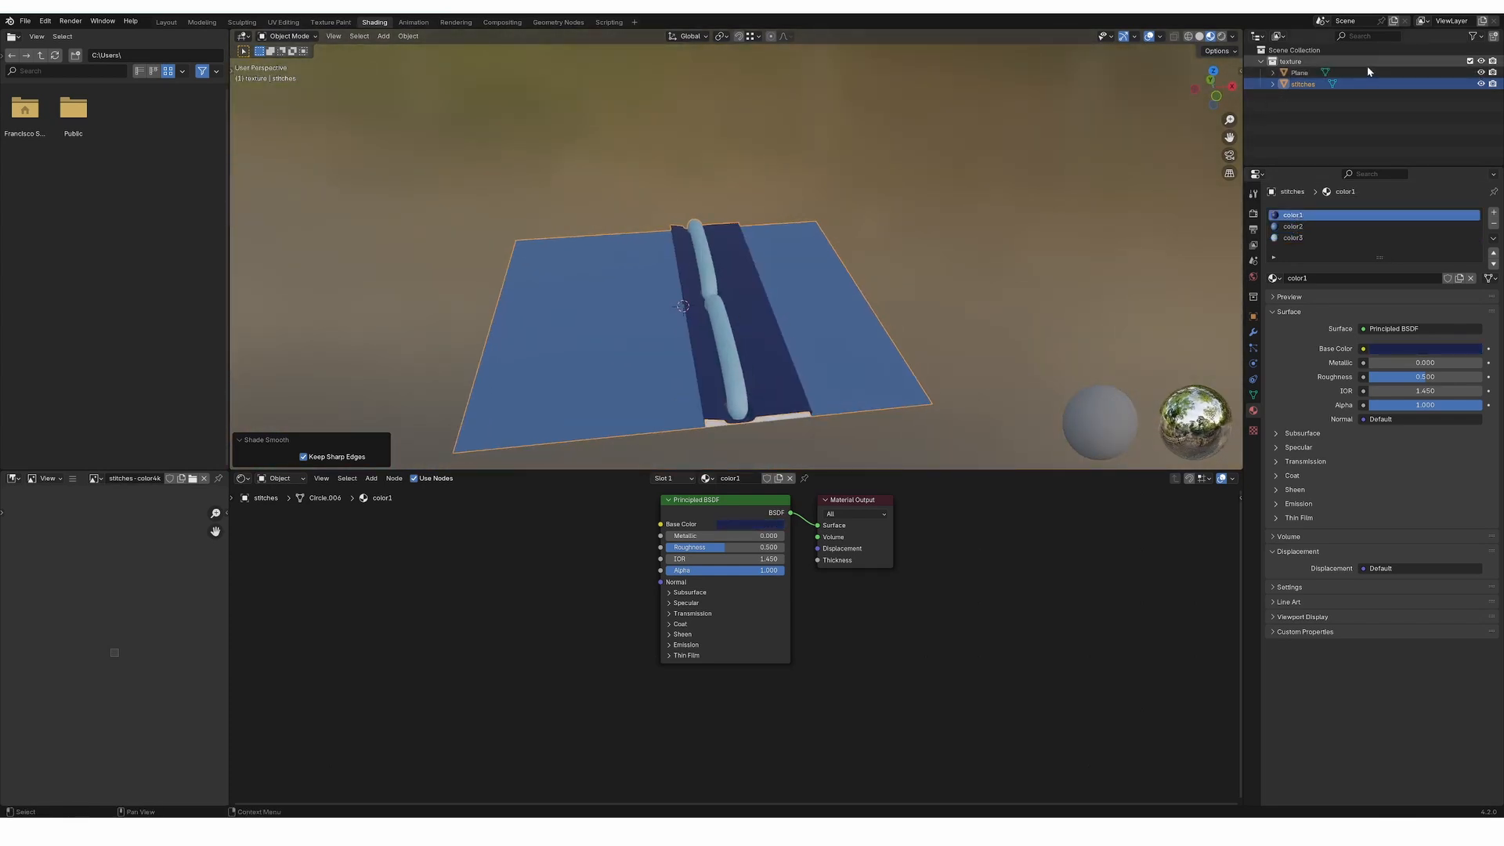
left_click(1418, 260)
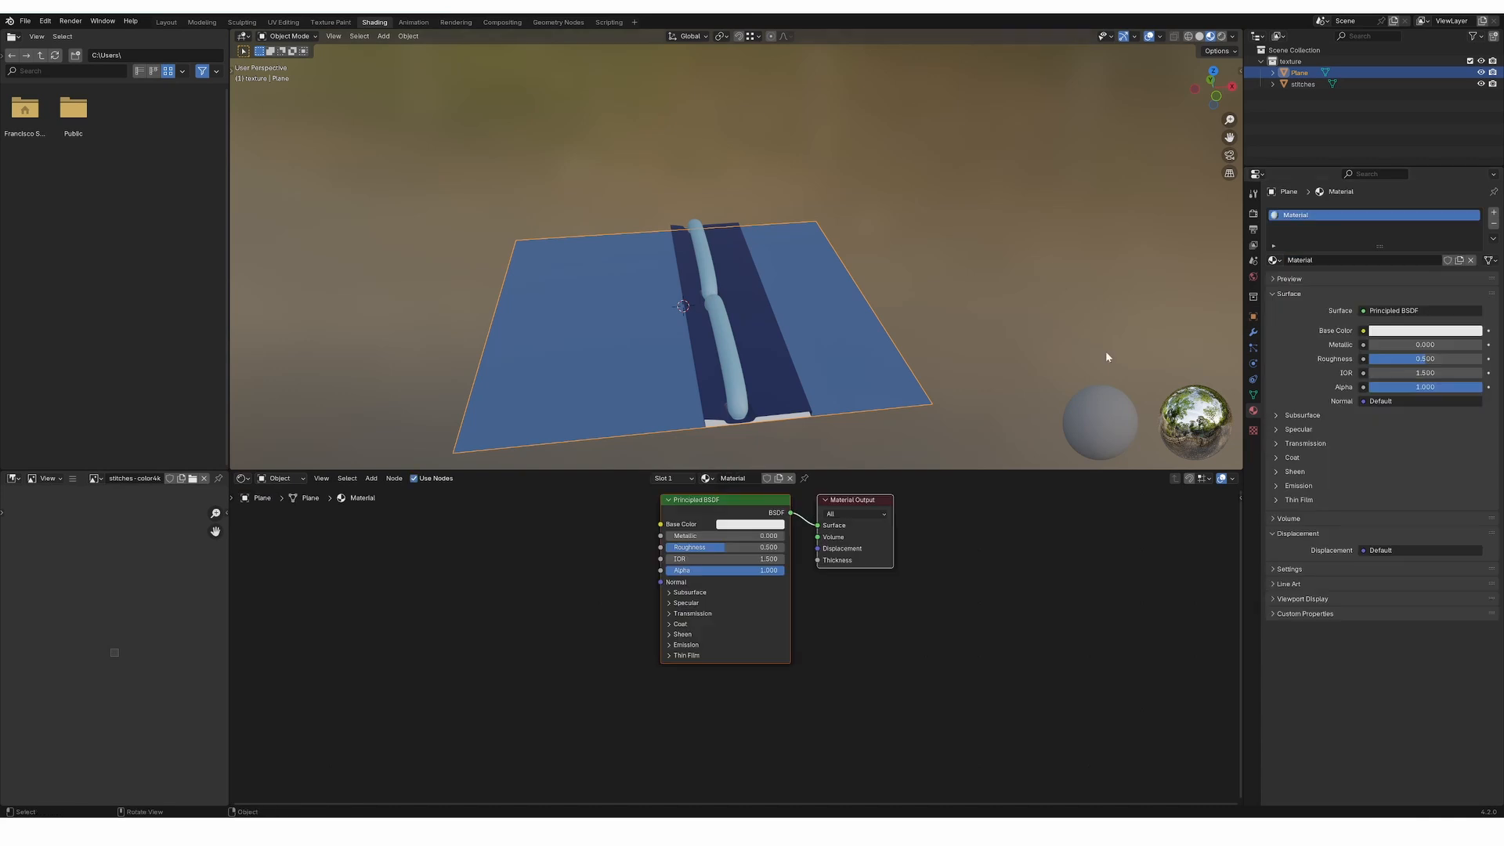
key("shift+a")
type("image tex")
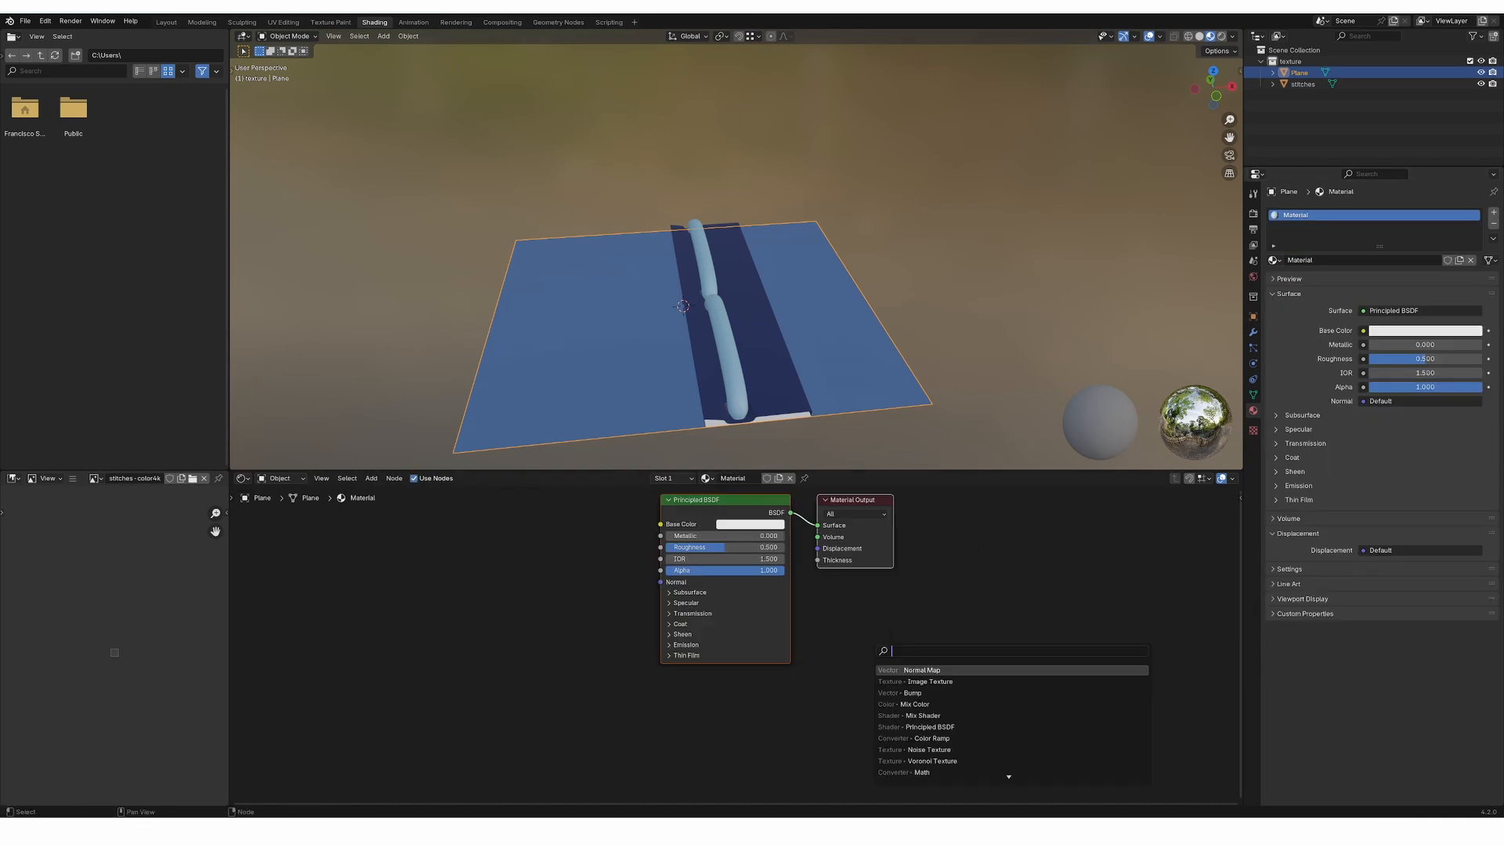
key("Return")
left_click(862, 635)
Create a blank 1024 × 1024 px image named texture in the Image Texture node
left_click(914, 678)
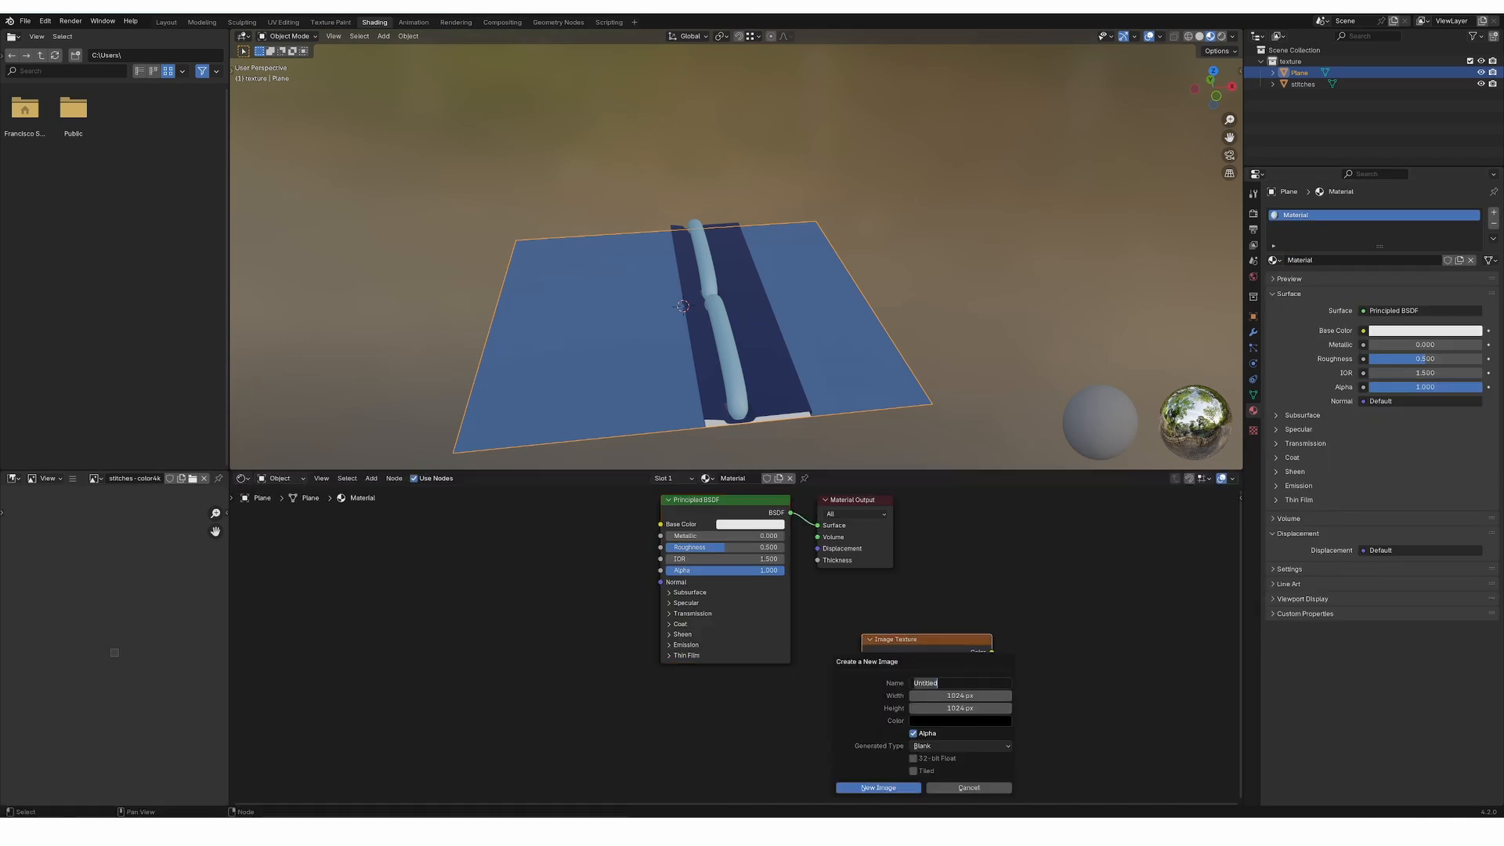
type("texture")
left_click(877, 786)
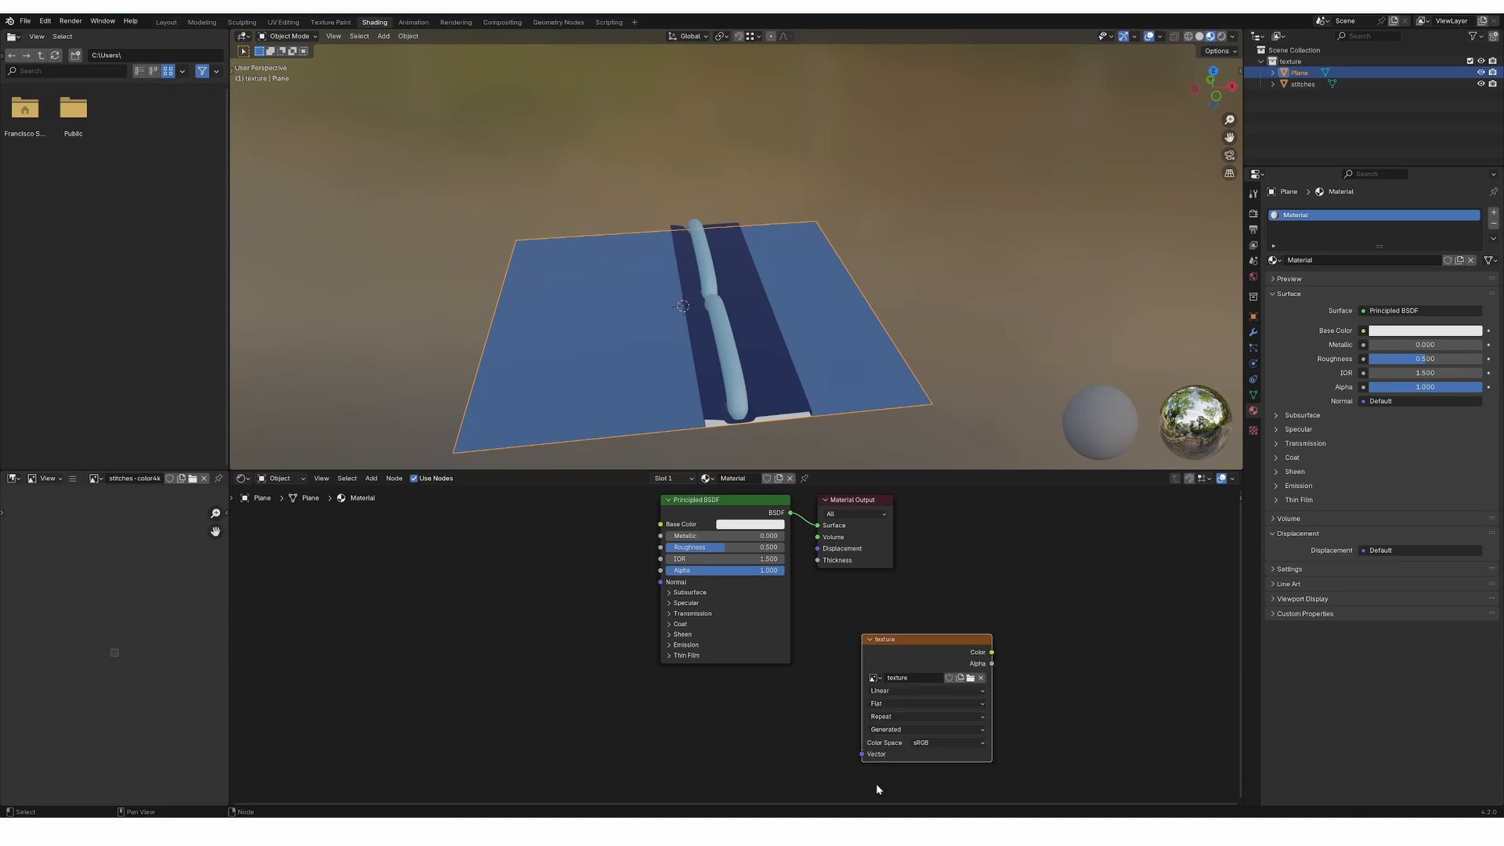
Select the stitches object and check its height from the front in the Layout workspace
middle_click_drag(831, 396, 884, 384)
left_click(1301, 85)
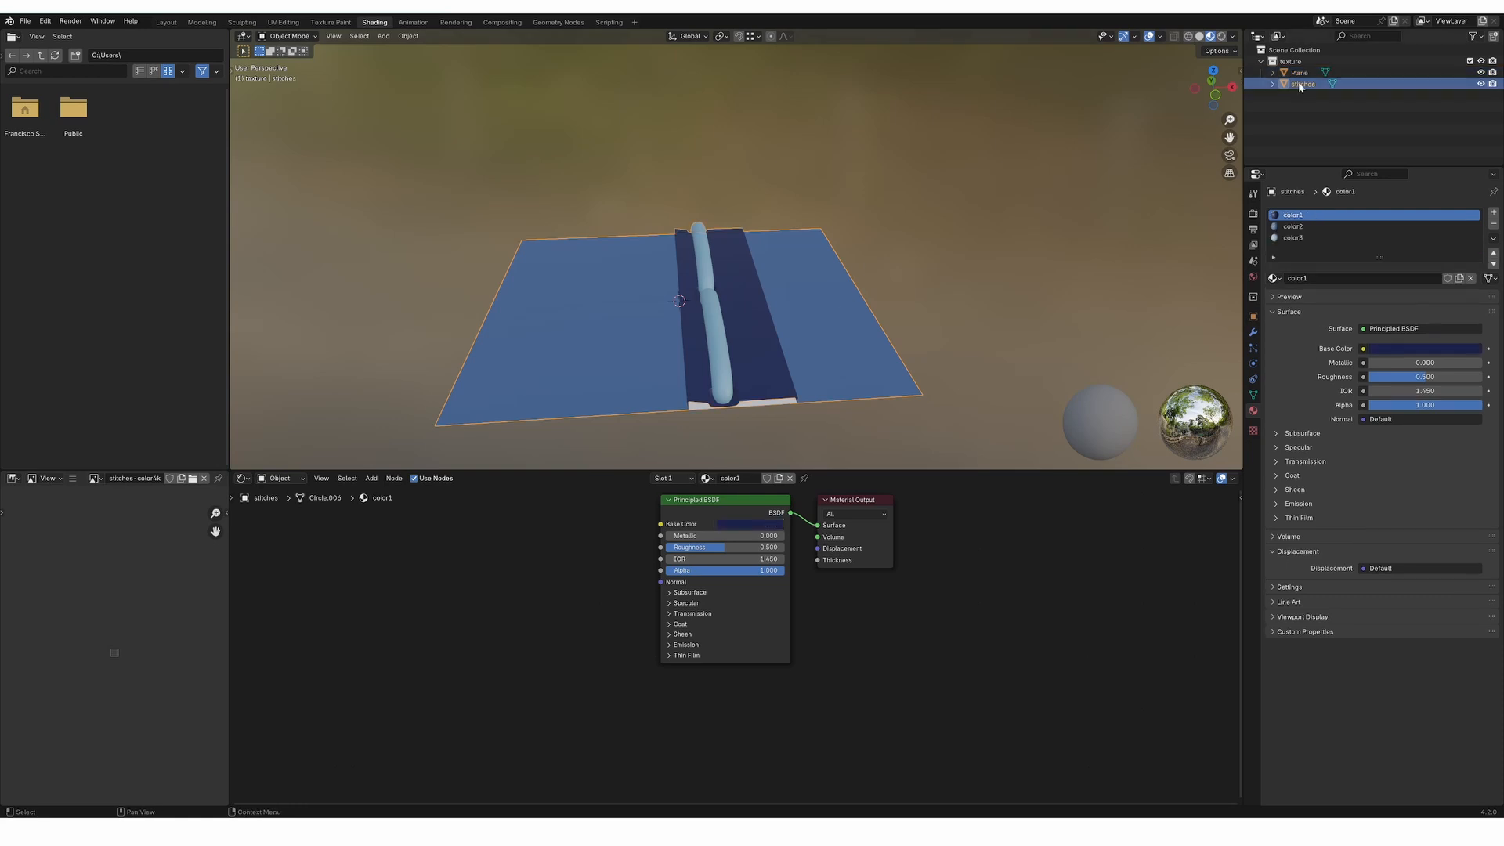
left_click(738, 392)
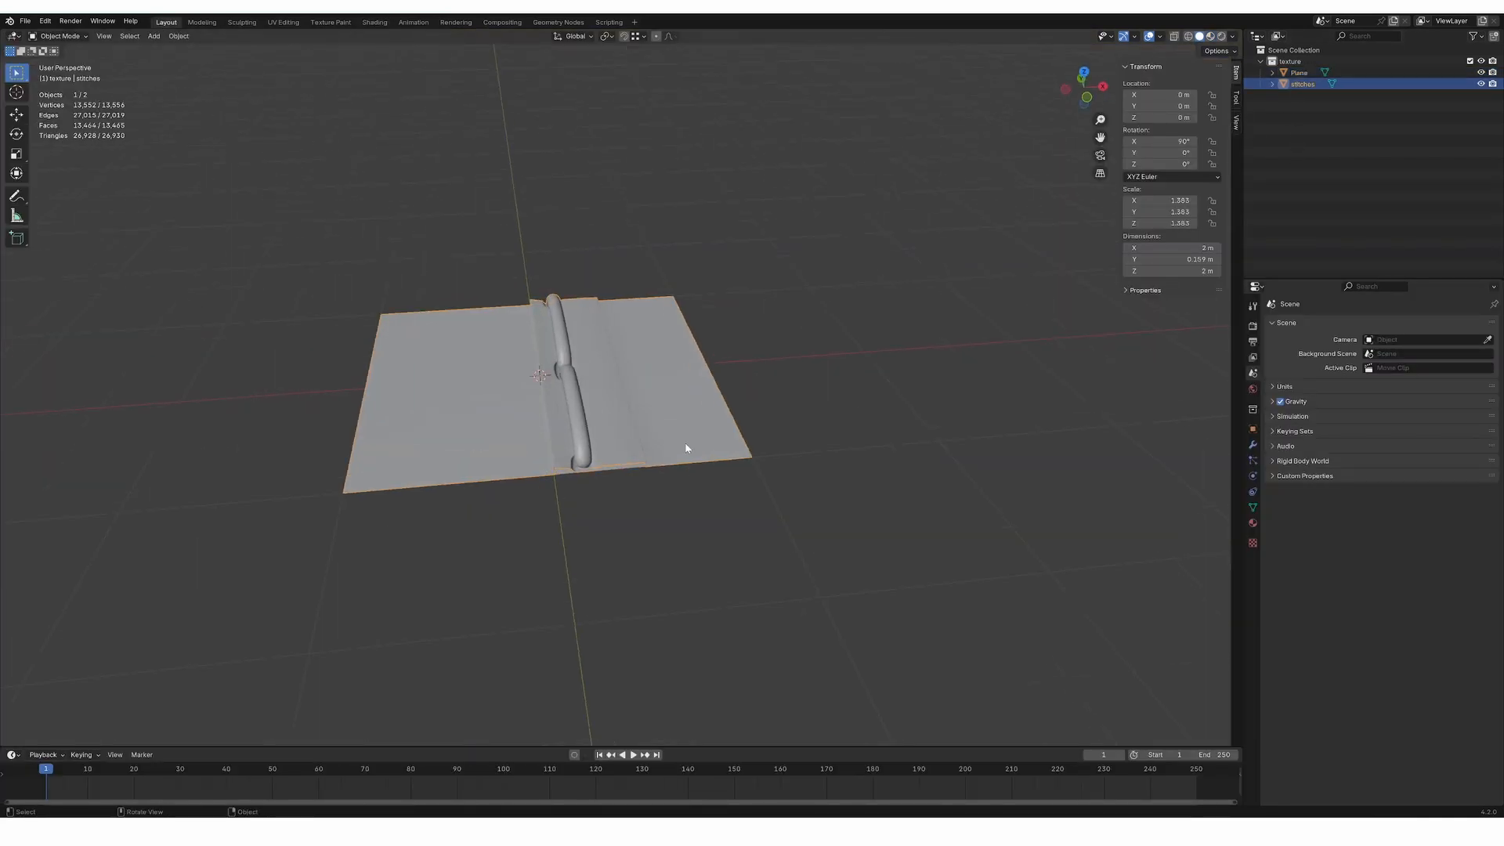
key("KP_1")
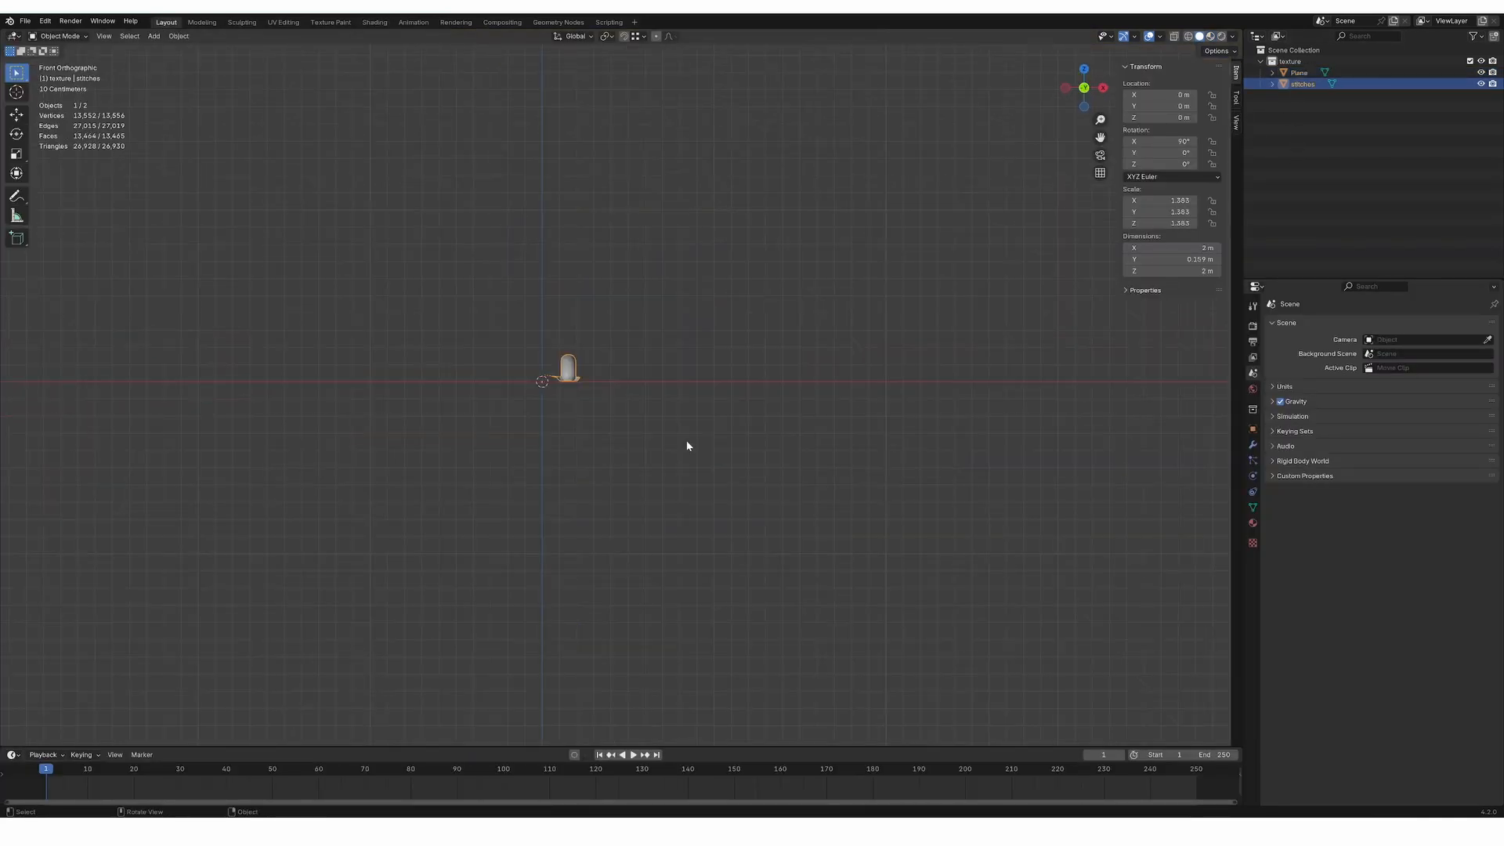
scroll(688, 444, "up", 8)
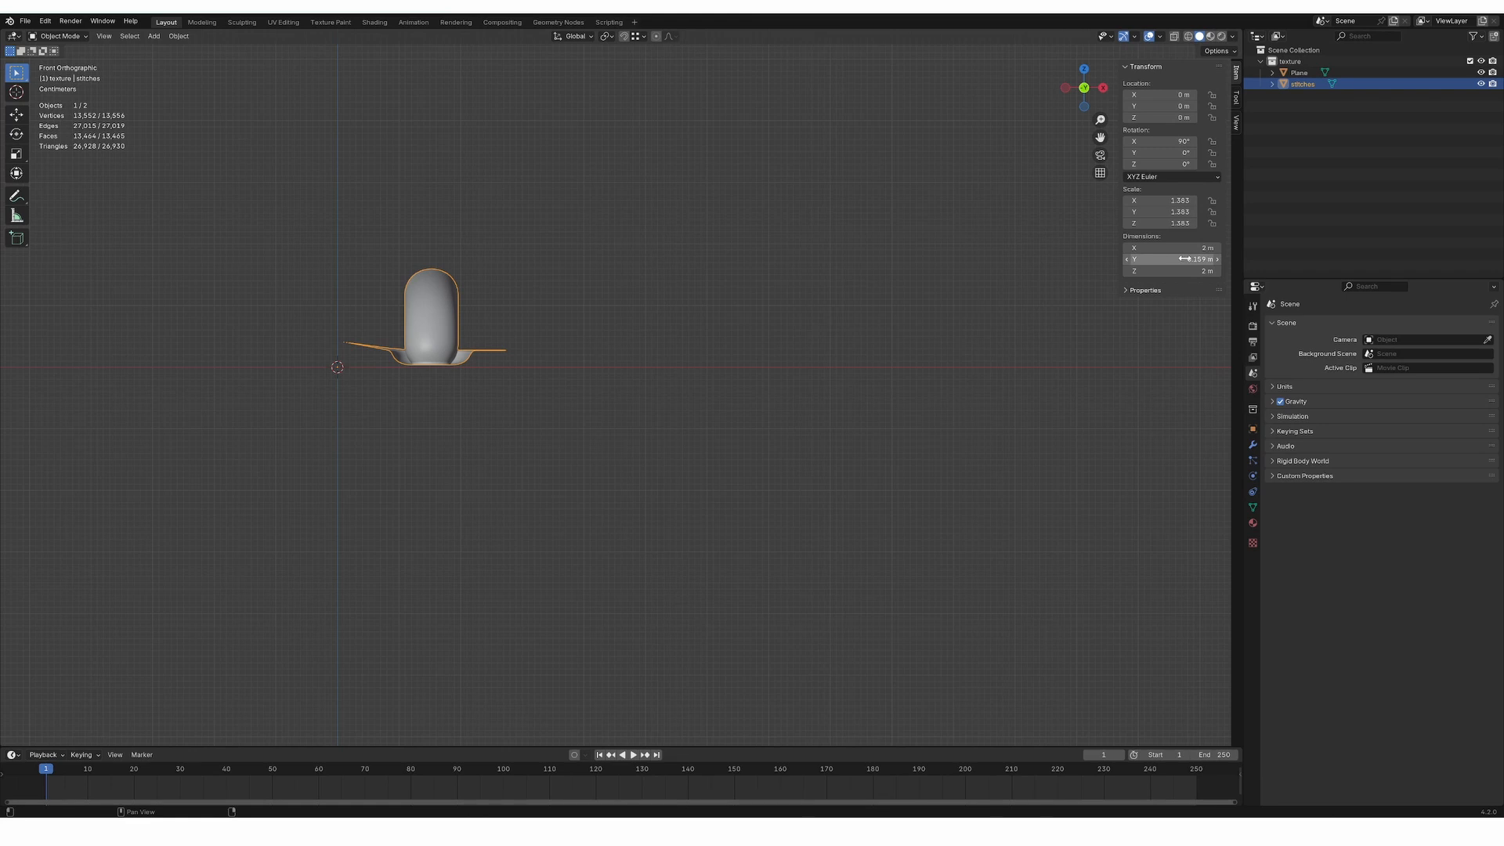
middle_click_drag(500, 265, 473, 262)
Back in the Shading workspace, add the plane to the selection as the active object and open the render settings
left_click(375, 22)
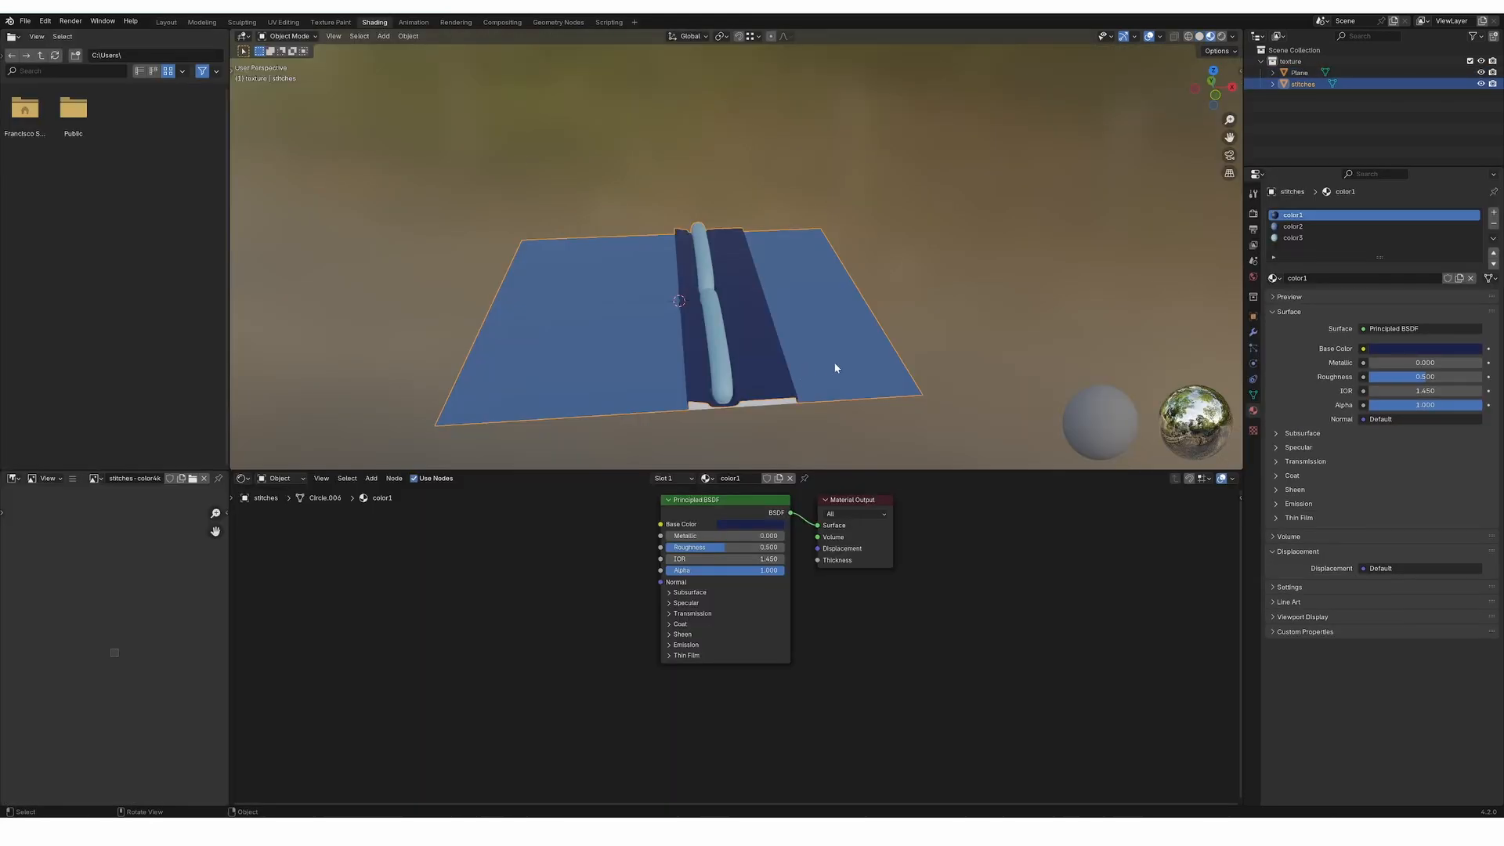
left_click(1299, 73, "ctrl")
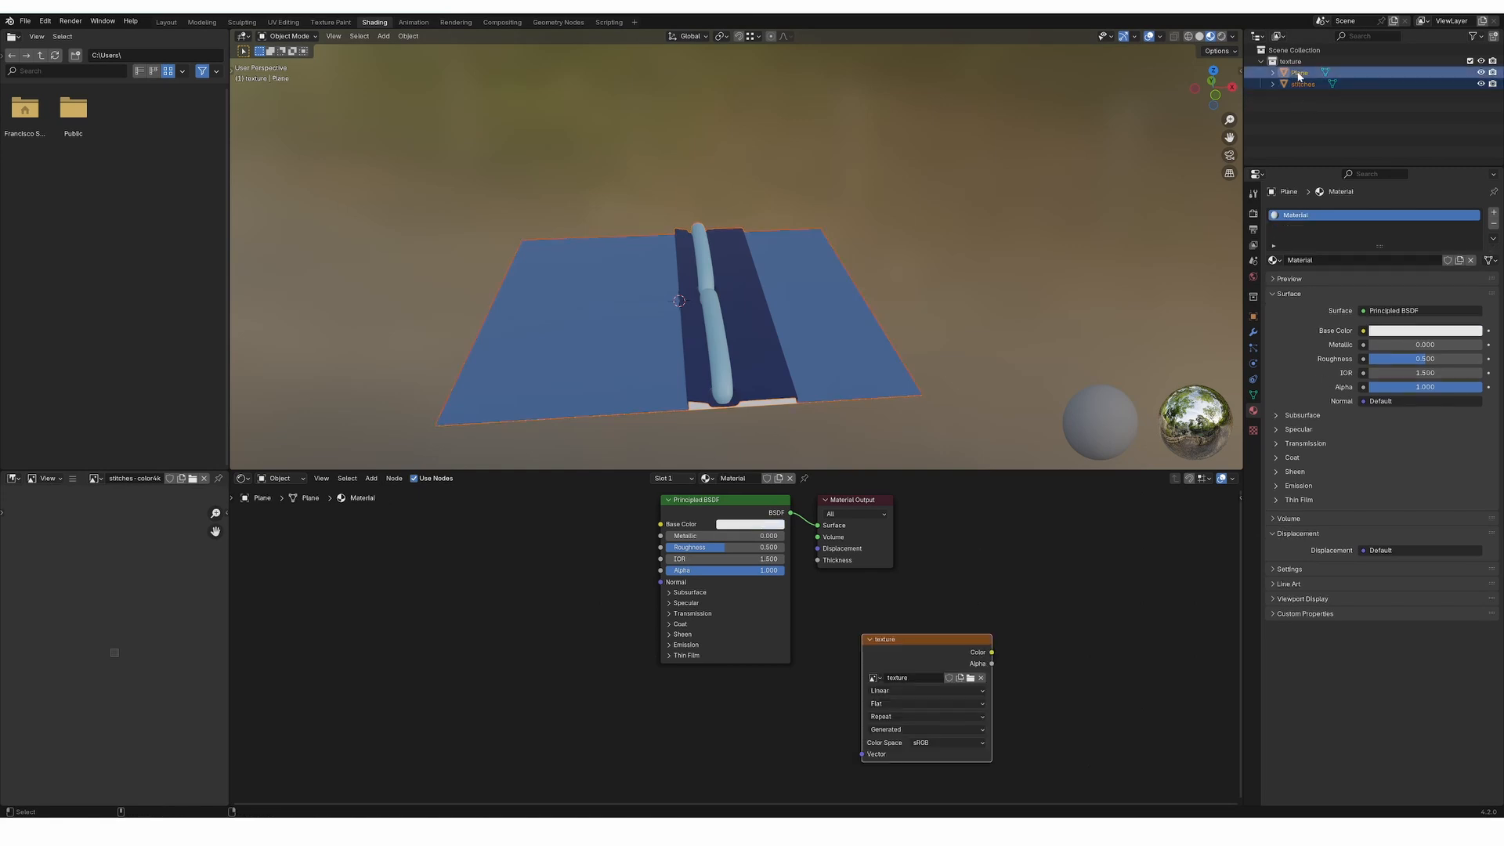
left_click(1253, 213)
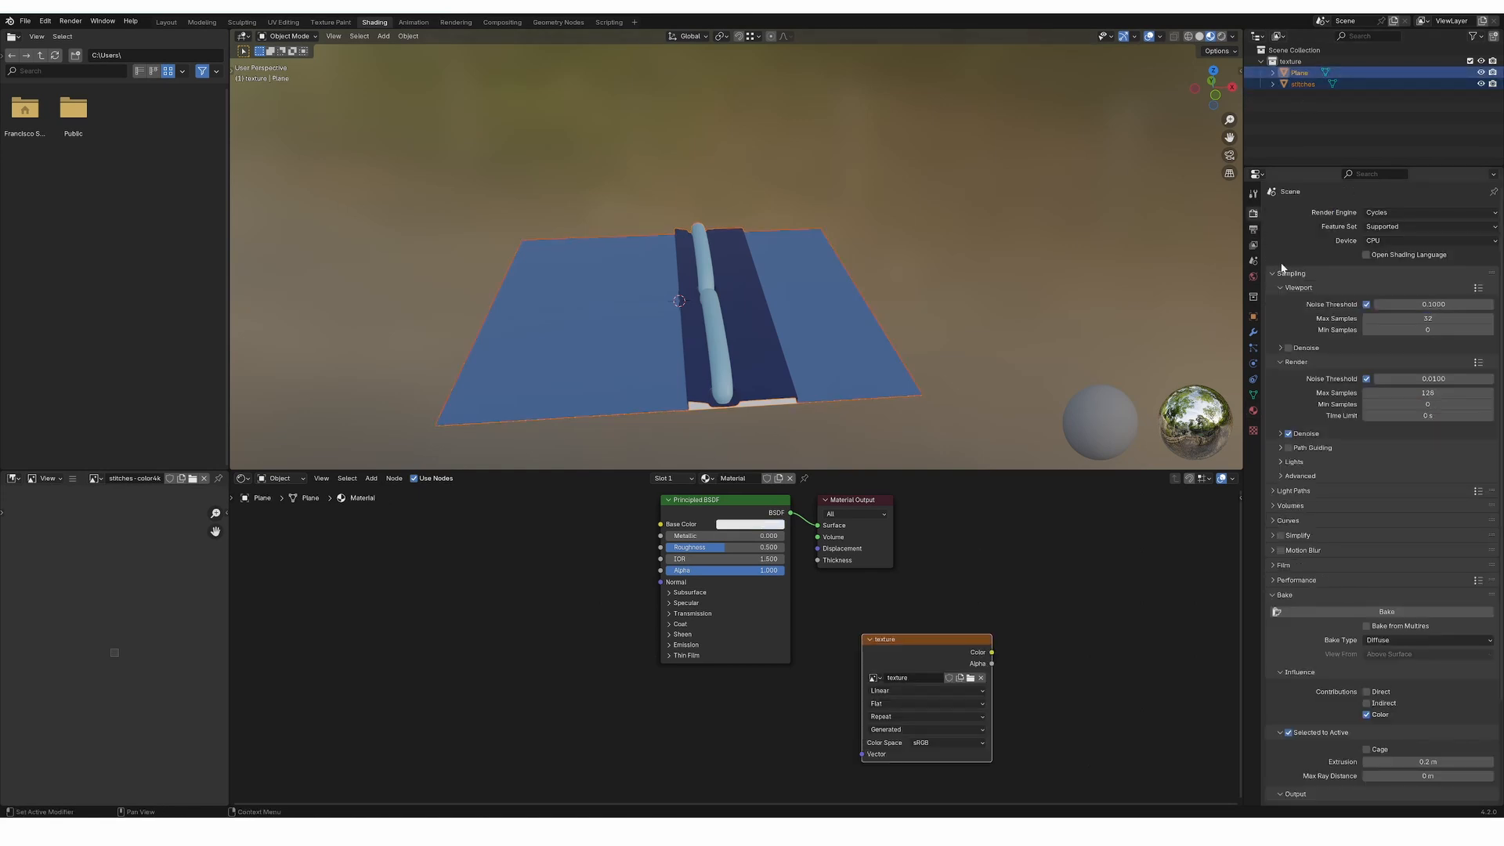
Keep Cycles as the render engine, set its device to GPU Compute, and review the sampling and bake settings
left_click(1376, 218)
left_click(1376, 218)
left_click(1375, 242)
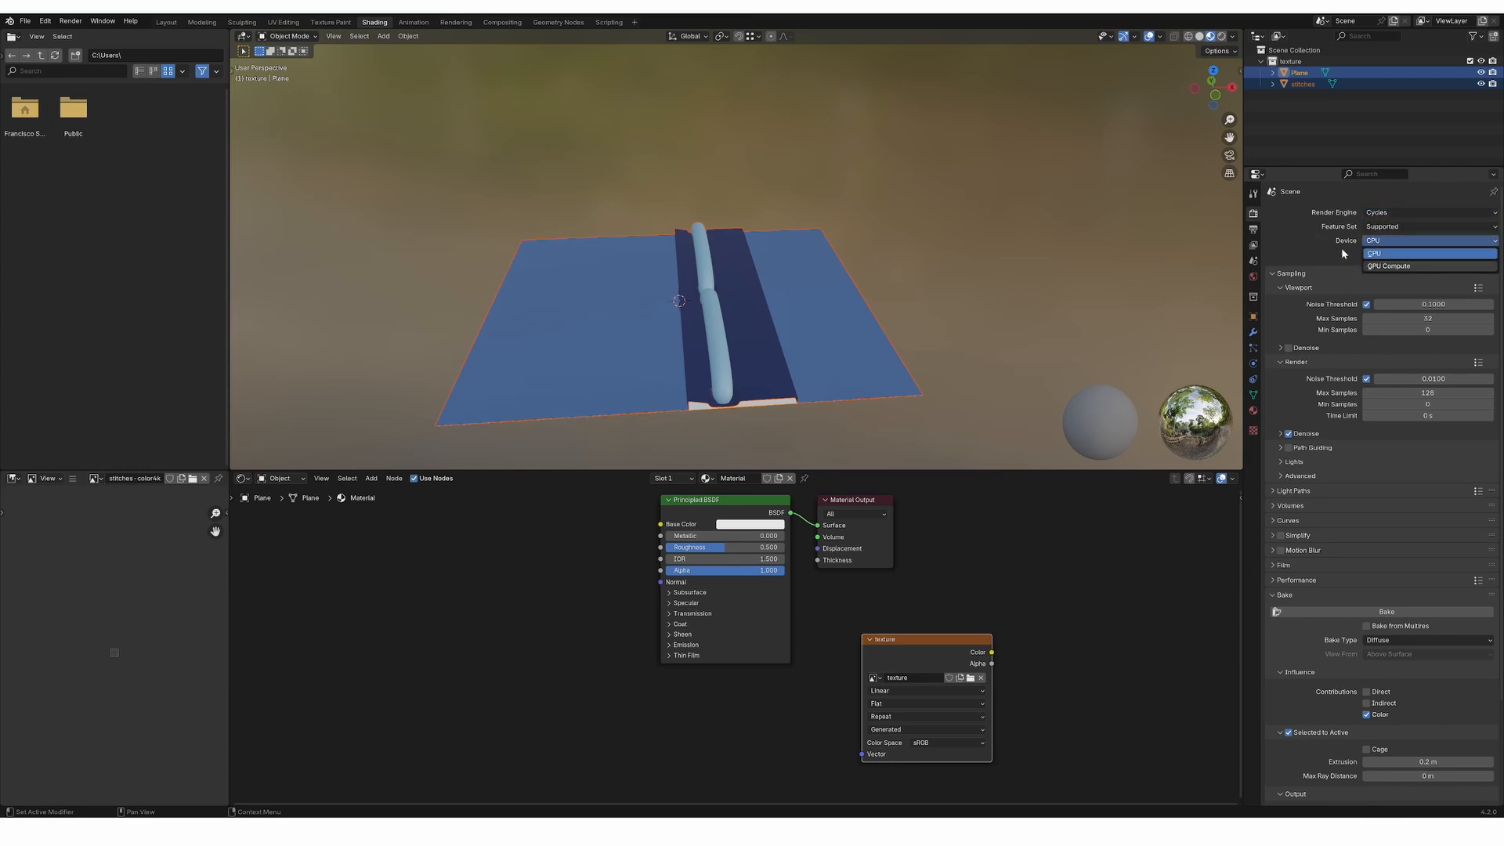
left_click(1376, 241)
left_click(1377, 253)
scroll(1329, 269, "down", 3)
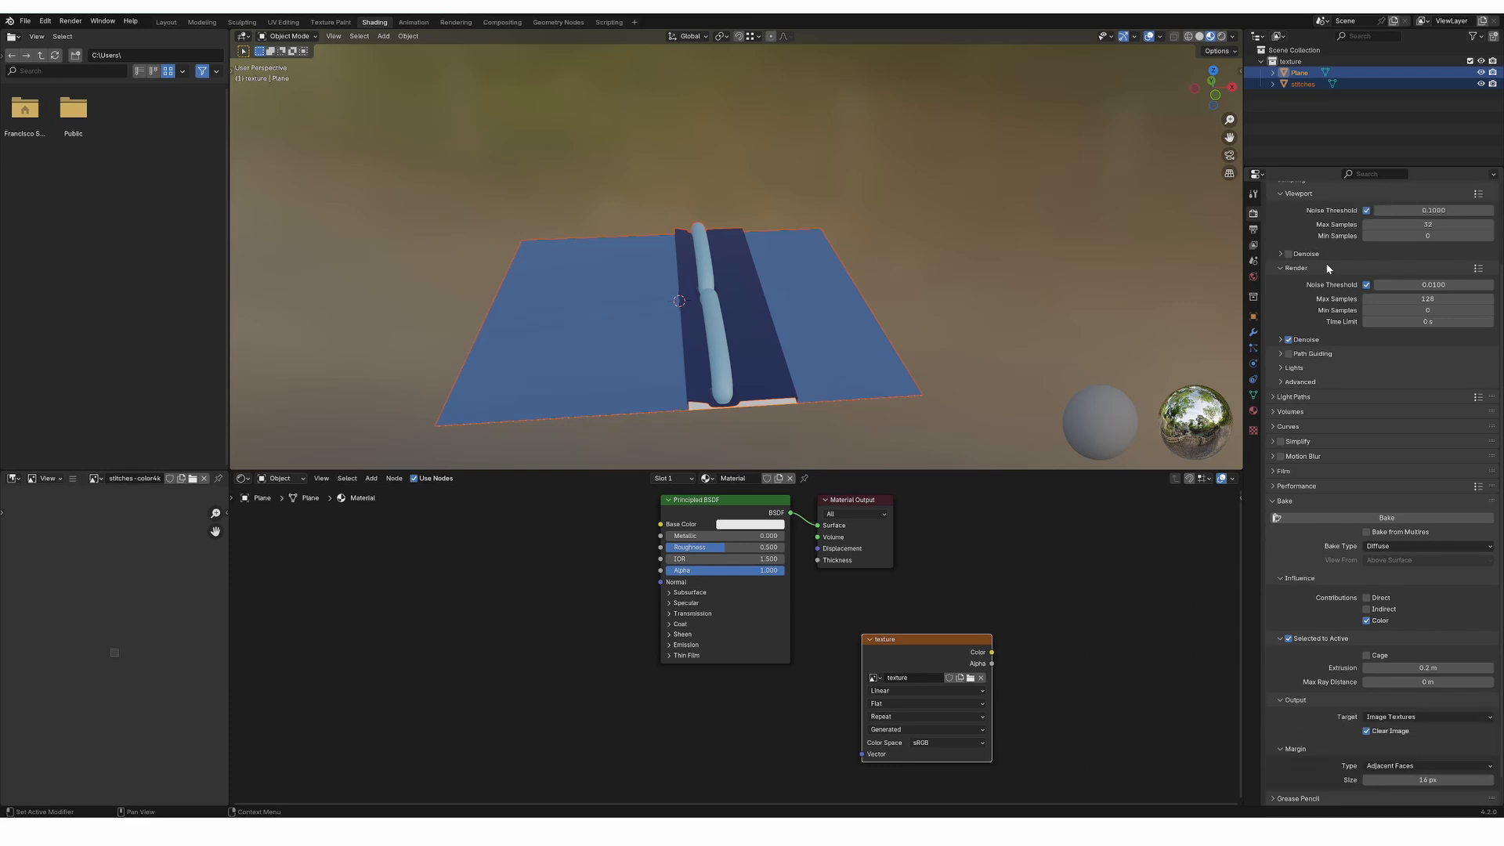
scroll(1327, 265, "down", 1)
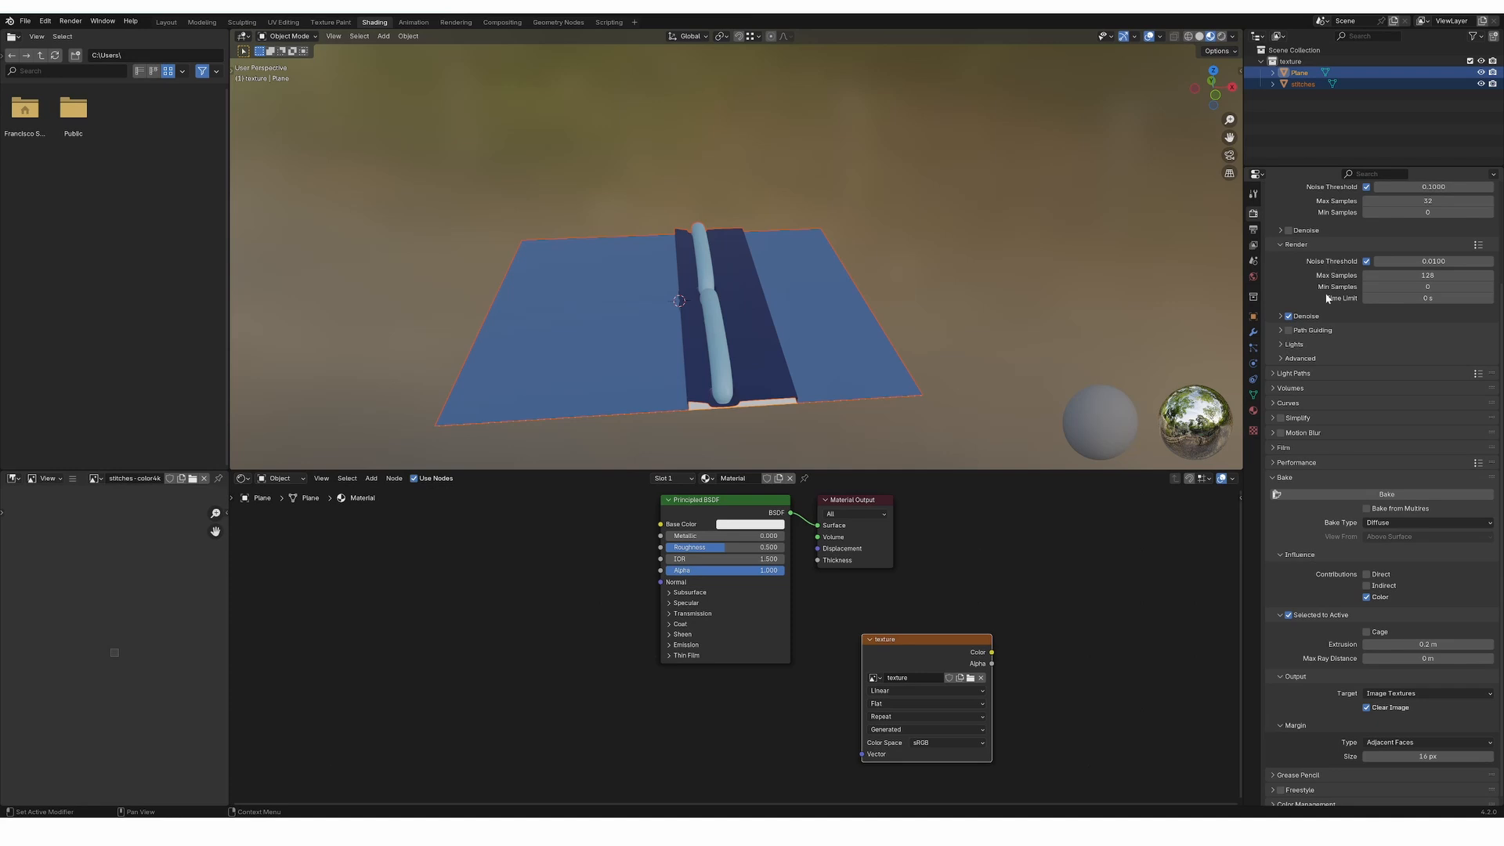
scroll(1327, 298, "up", 4)
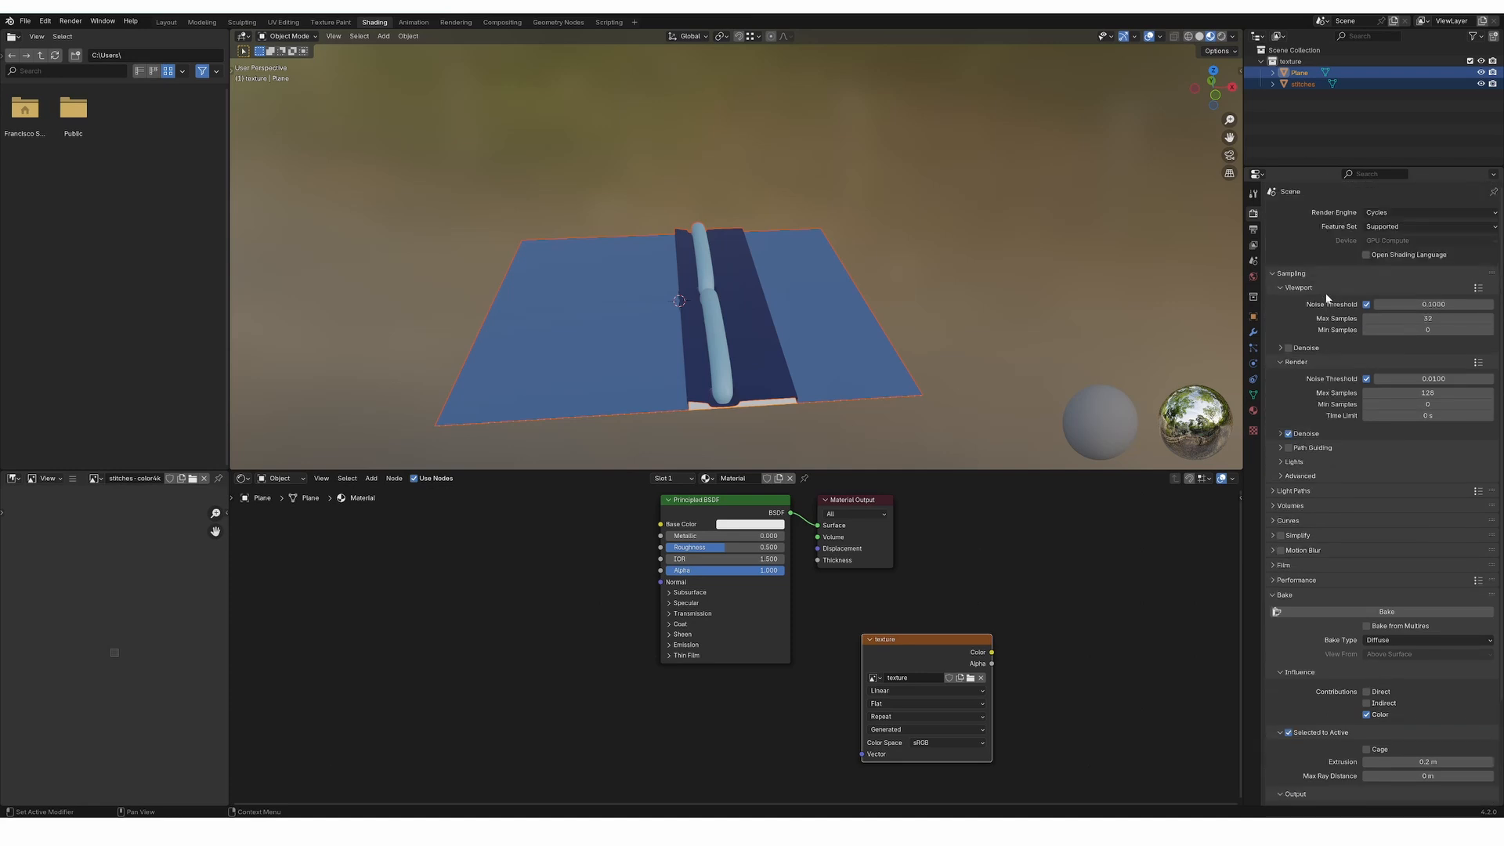
Keep Selected to Active enabled for the bake and set its extrusion to 0.3 m
scroll(1333, 520, "down", 3)
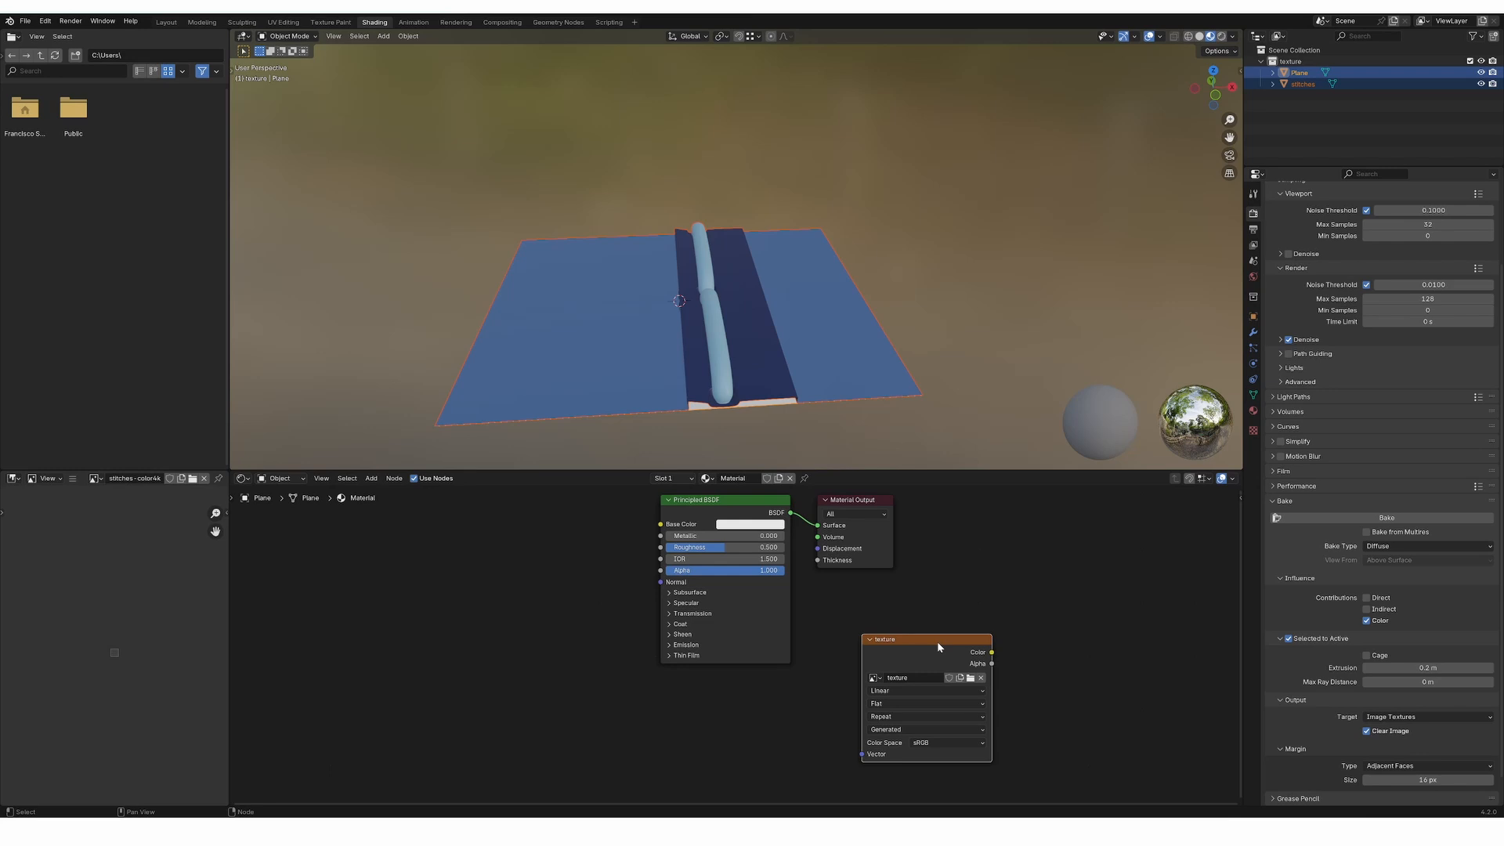
scroll(1305, 584, "down", 1)
left_click(1289, 610)
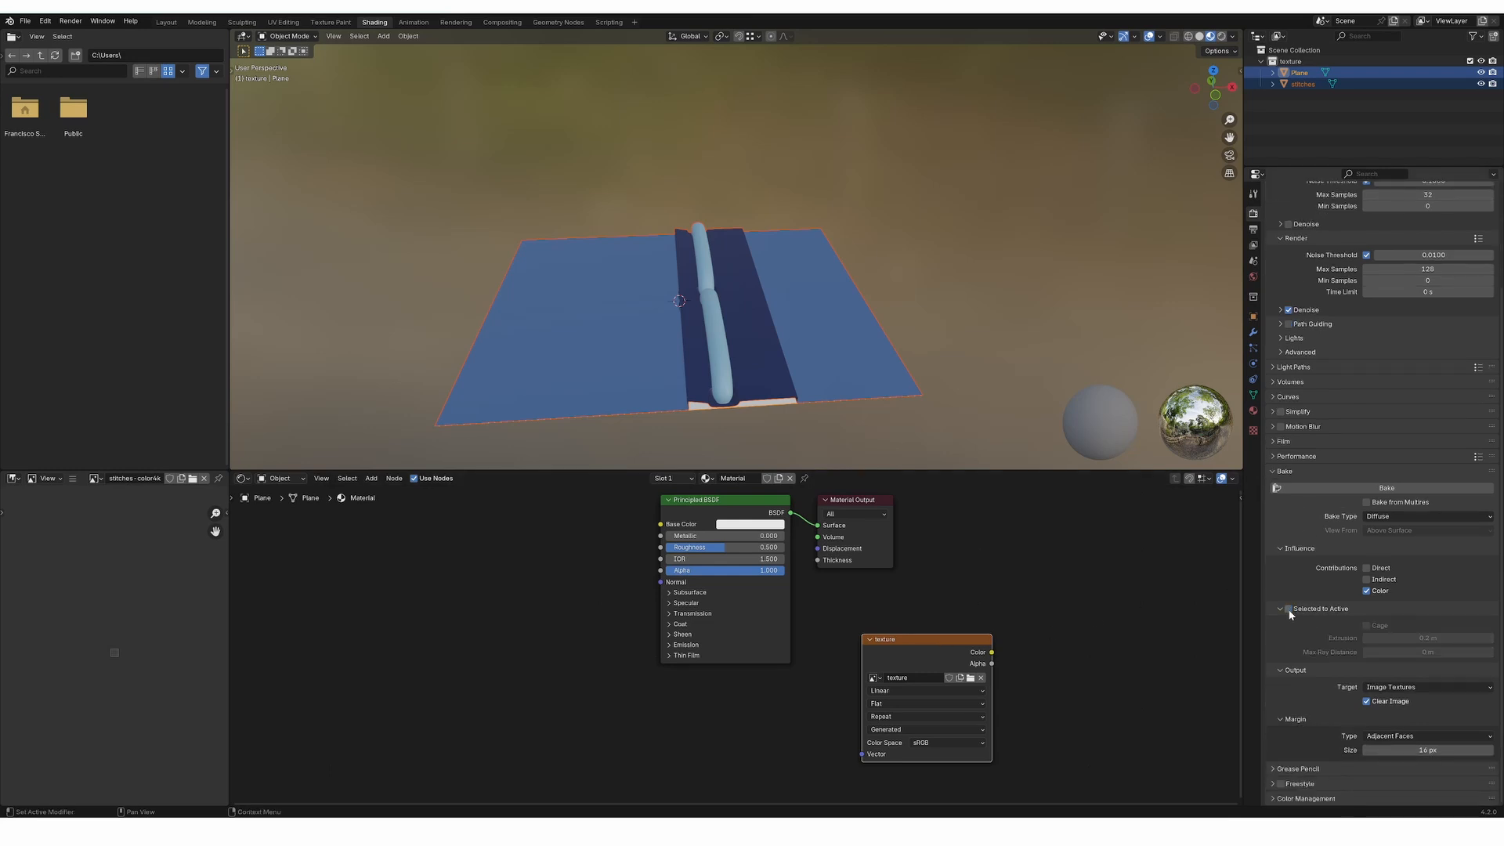
left_click(1290, 609)
left_click(1427, 638)
type("0.2")
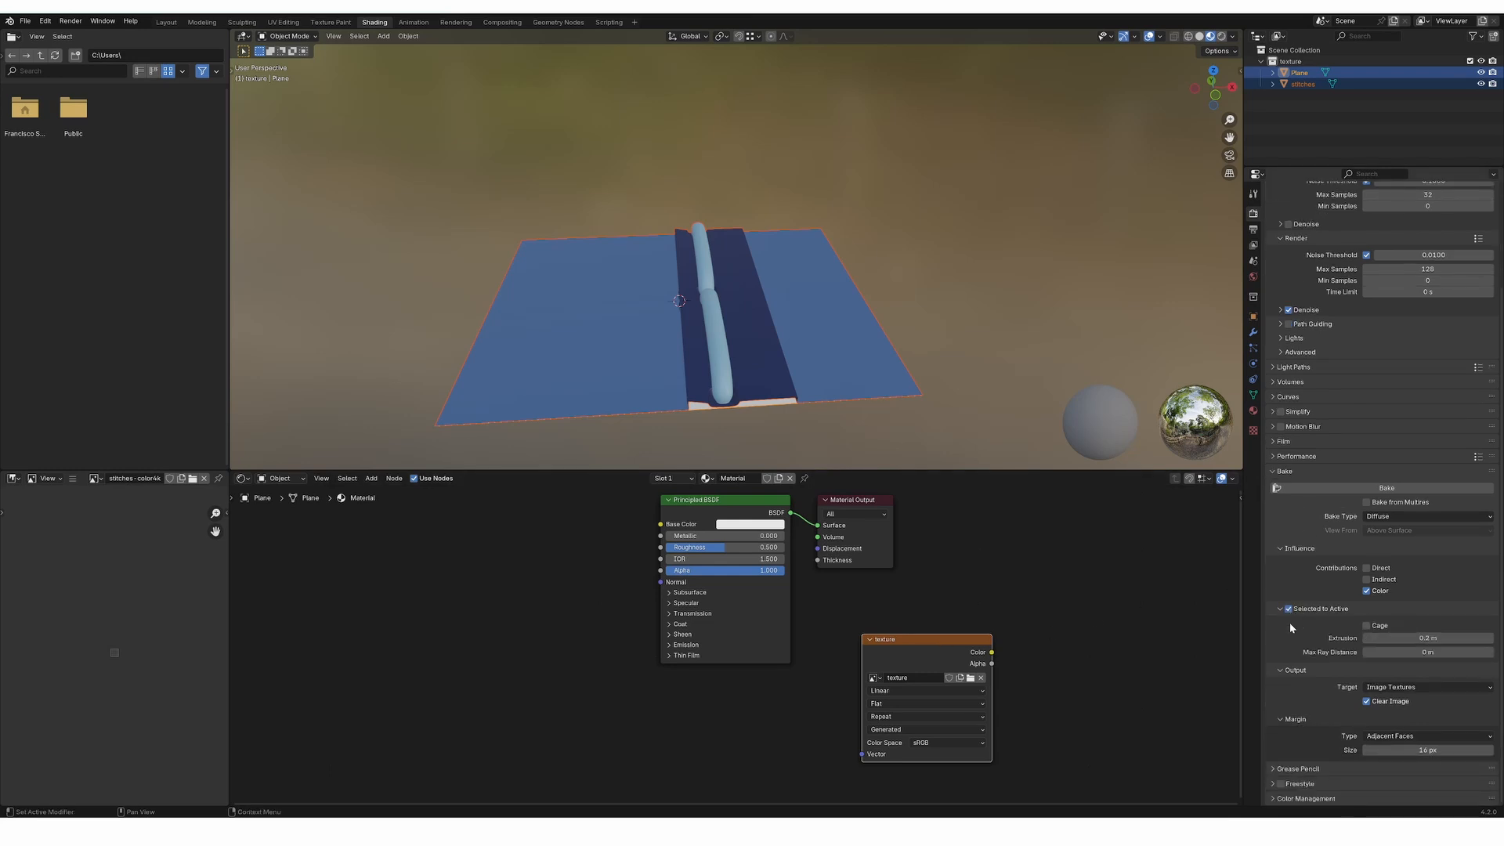
key("Return")
Display the texture image in the Image Editor and bake the diffuse color onto the plane
scroll(41, 676, "up", 5)
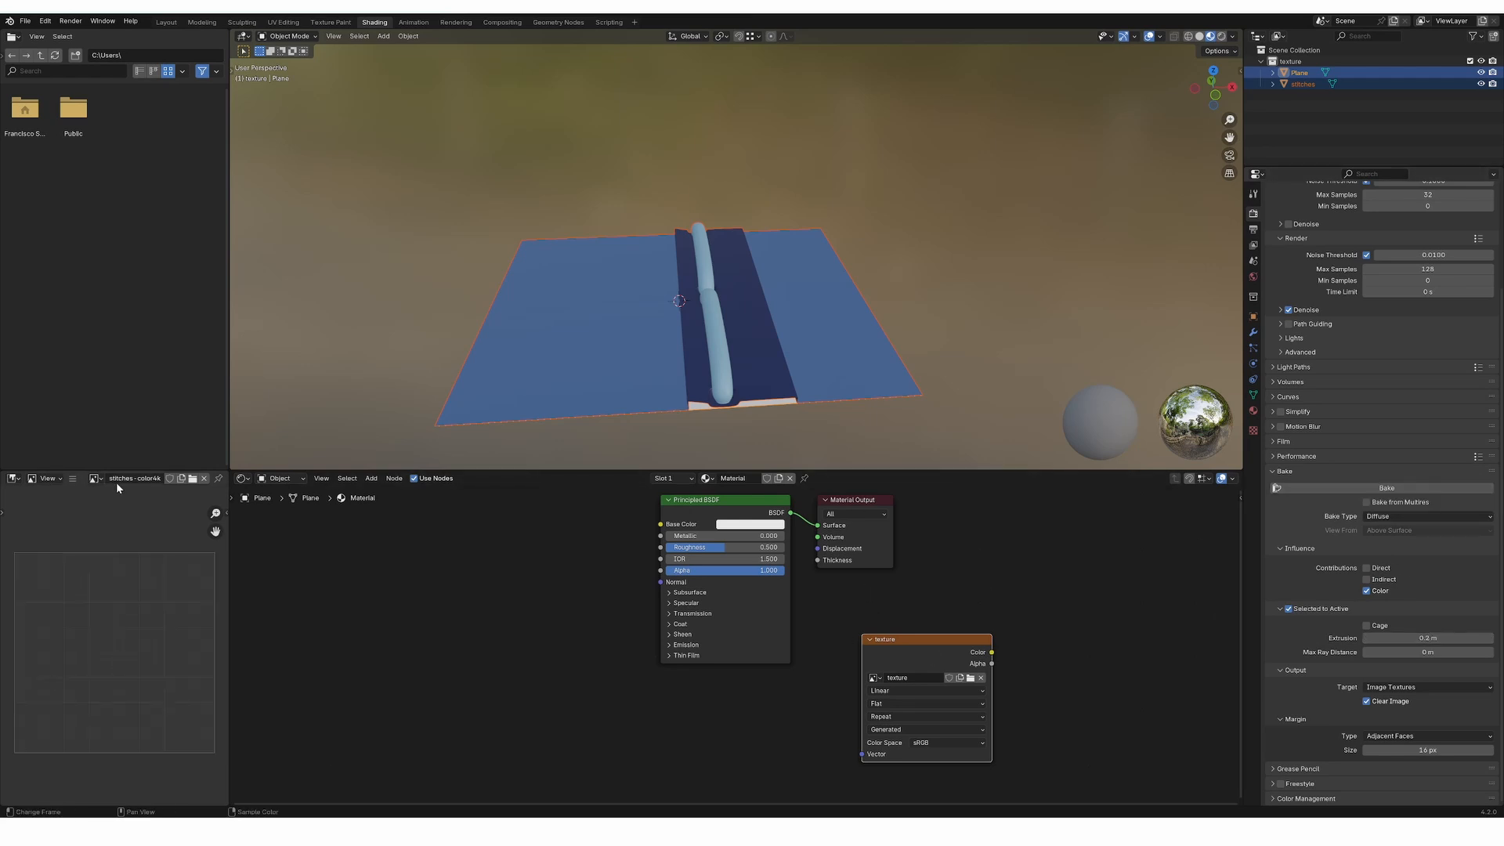
left_click(95, 478)
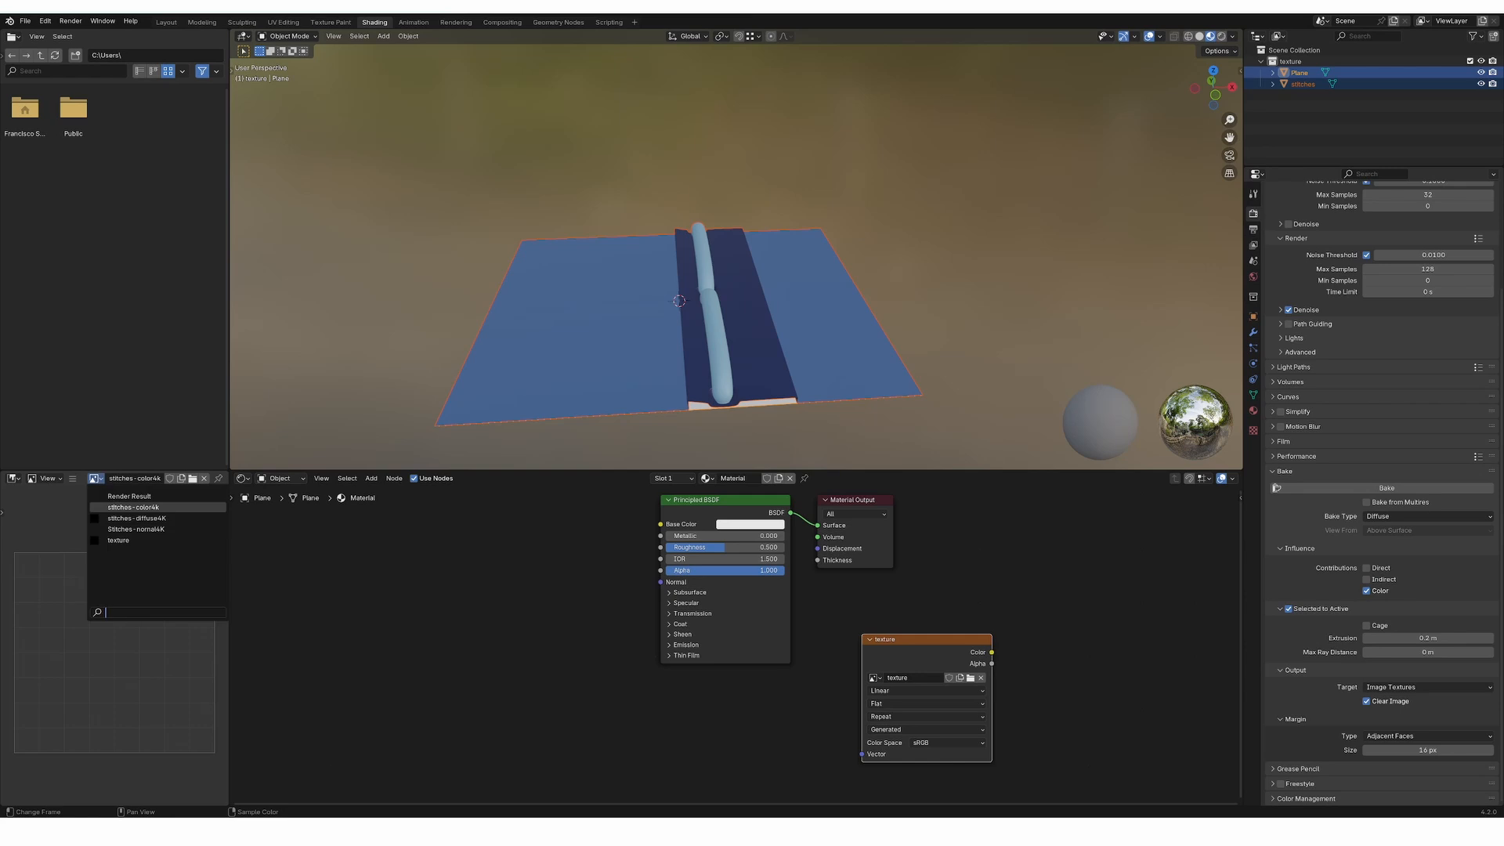
left_click(129, 541)
key("Home")
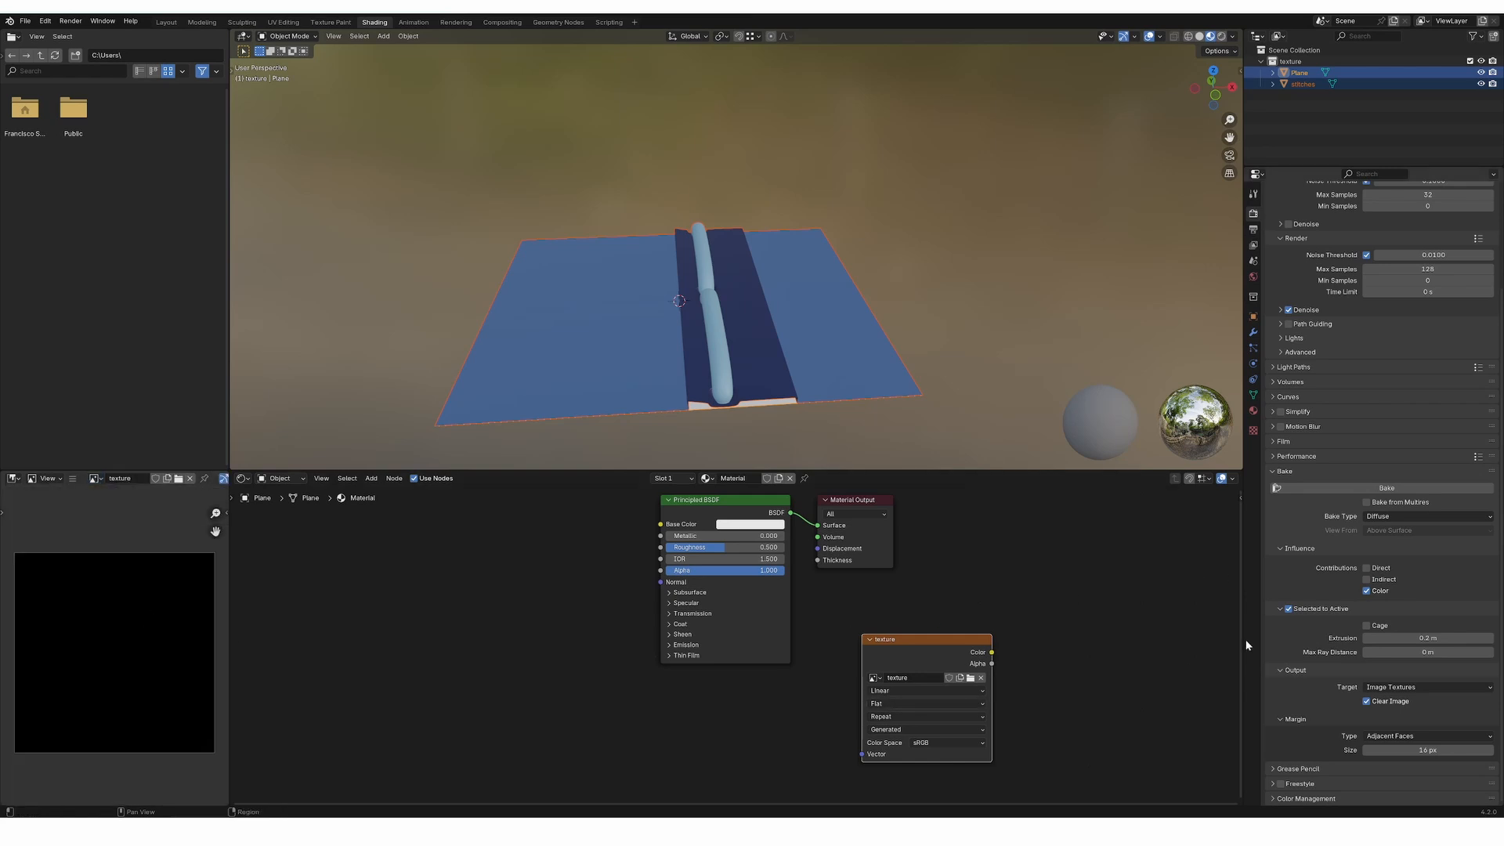
left_click(1409, 495)
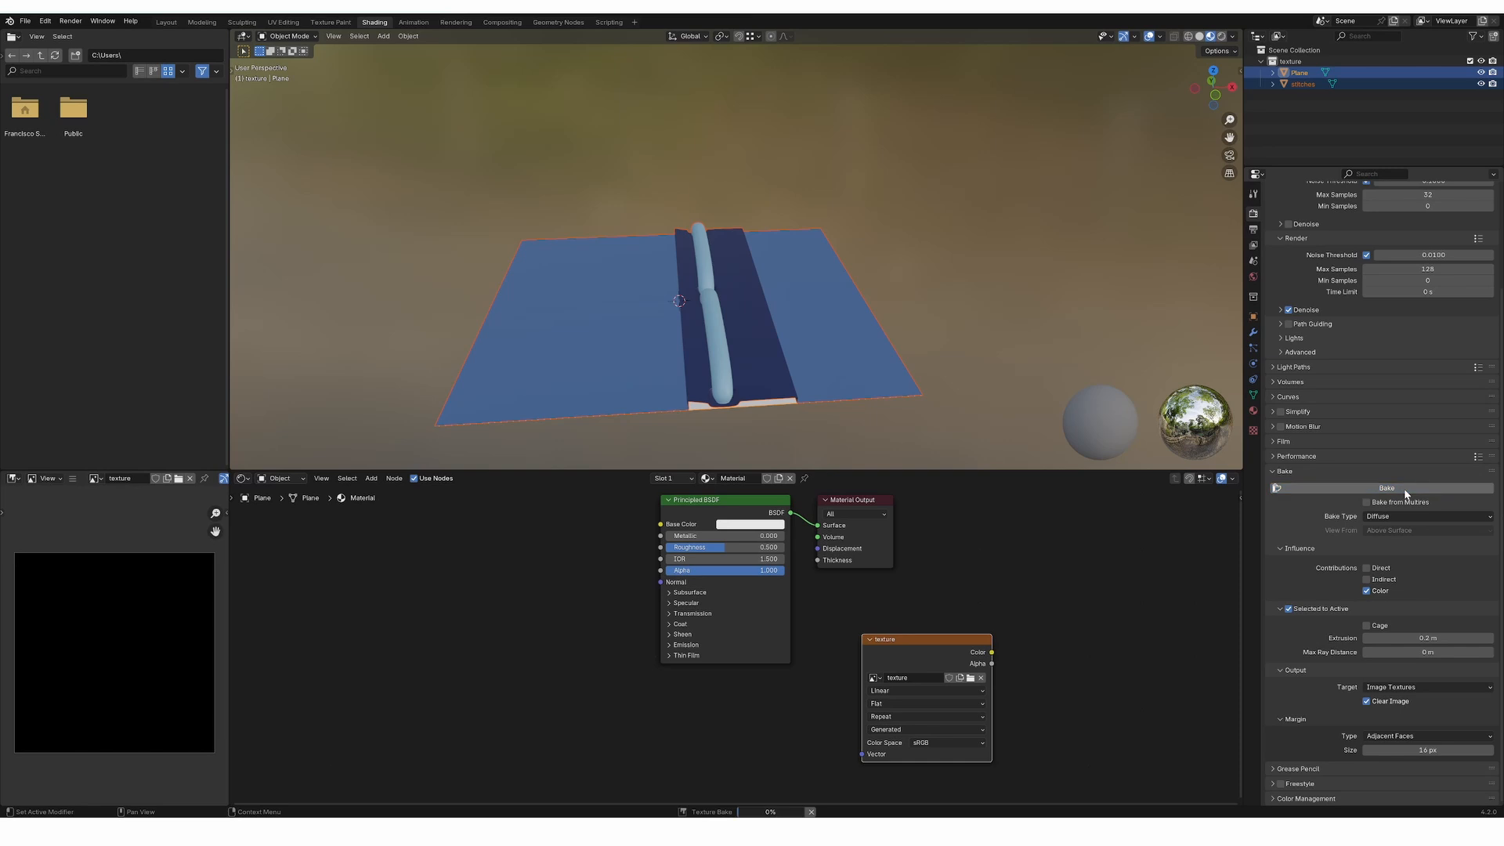
Save the baked diffuse image as diffuse.png in the textures folder
left_click(72, 478)
mouse_move(117, 503)
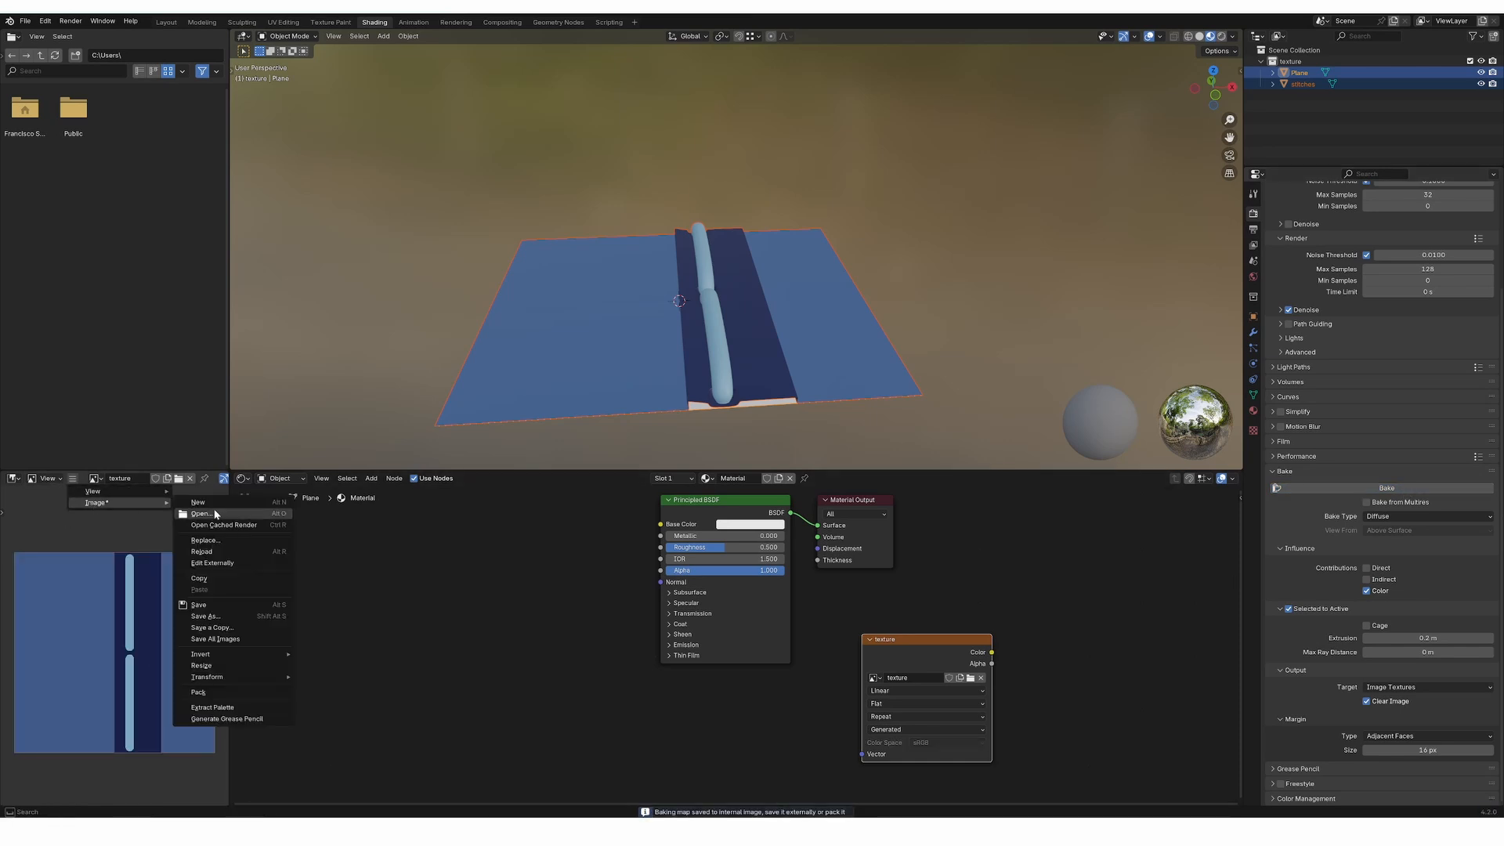
left_click(210, 617)
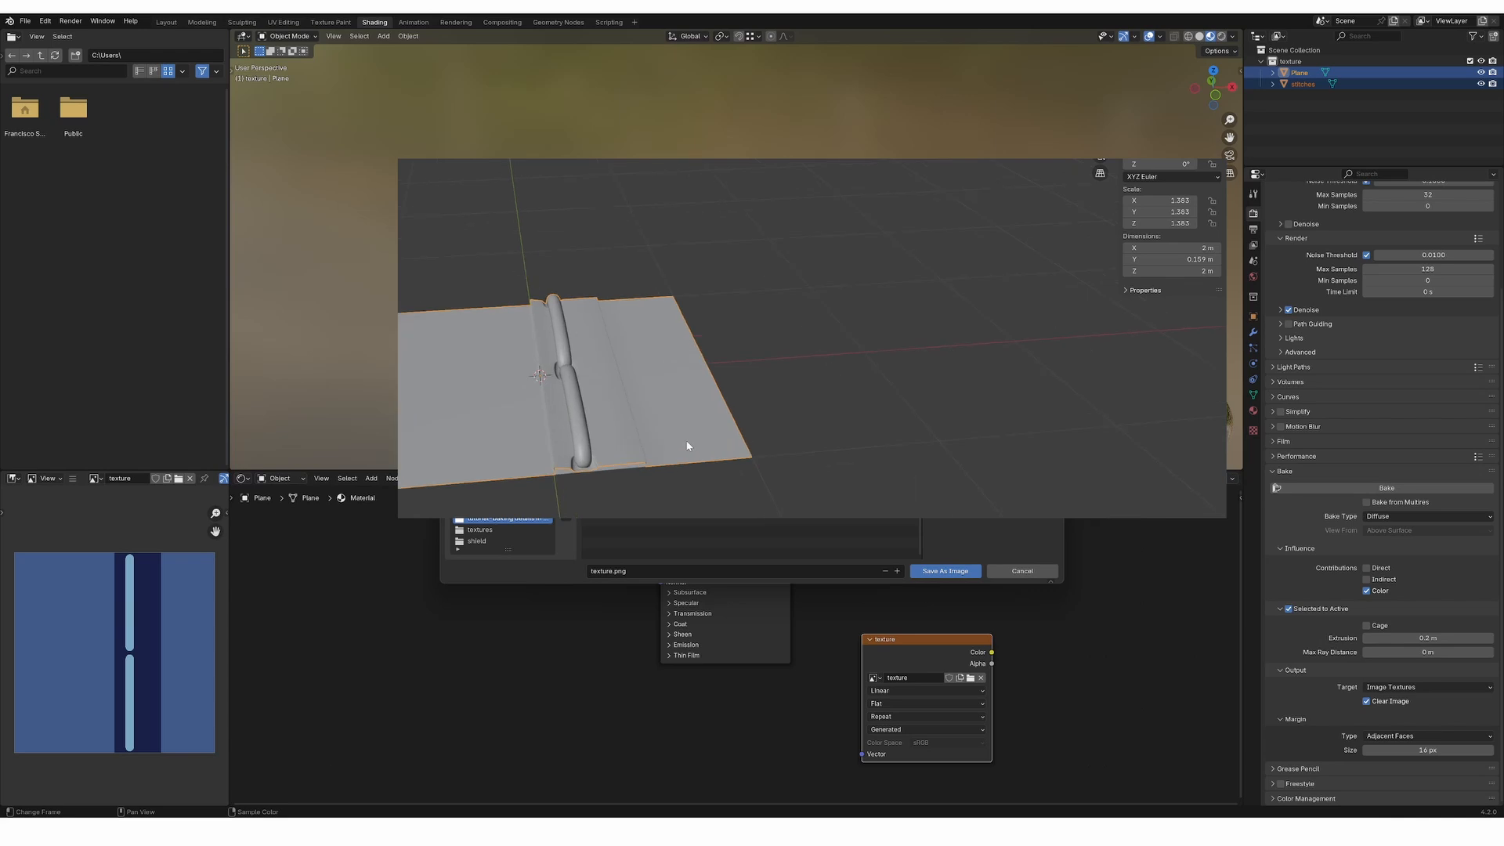
left_click(611, 573)
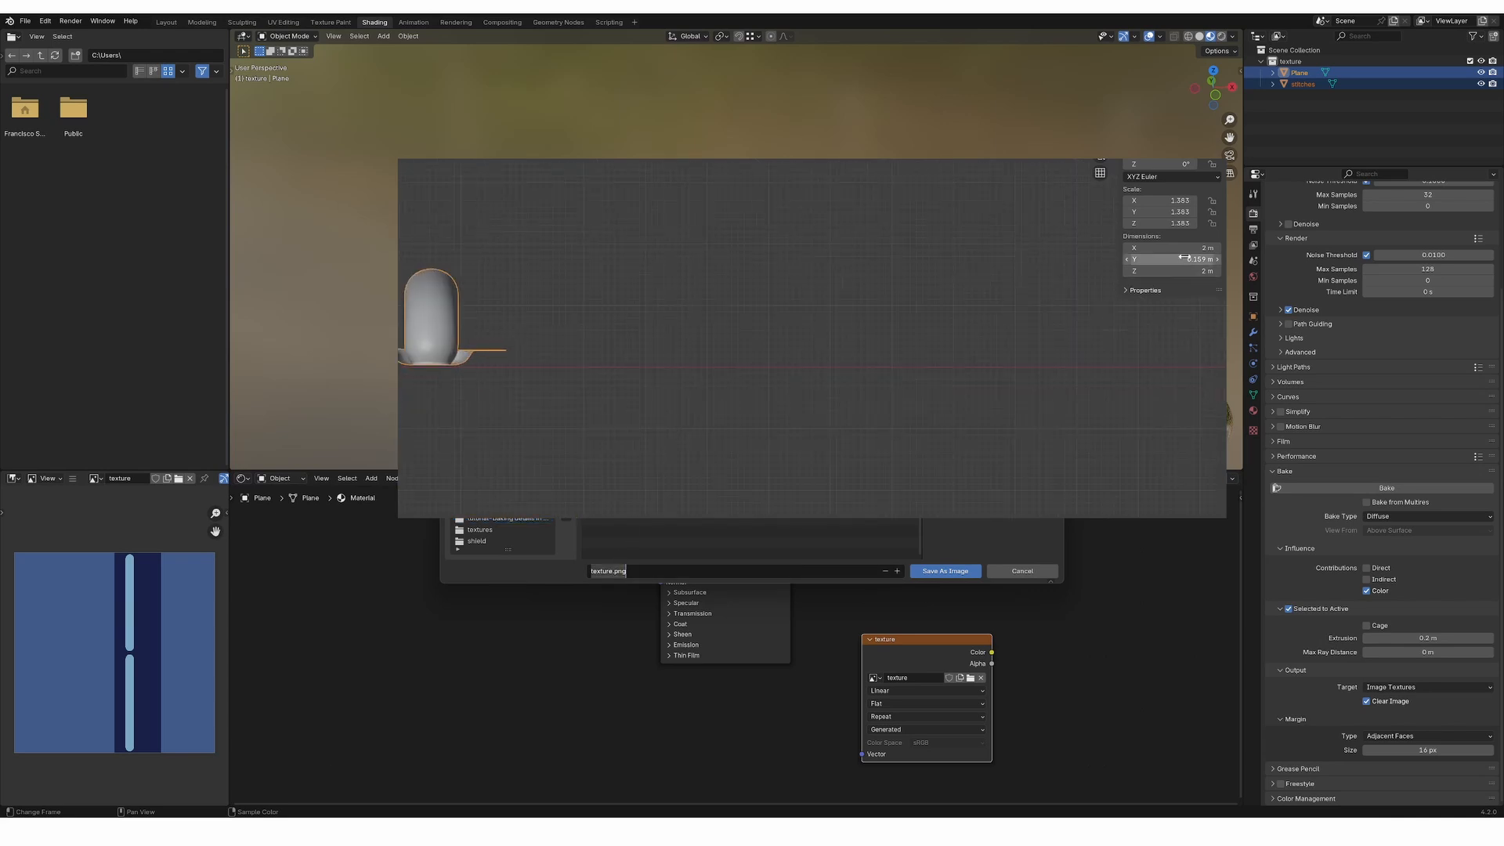
left_click(612, 572)
key("BackSpace")
key("BackSpace")
key("BackSpace")
key("BackSpace")
key("BackSpace")
type("diffuse")
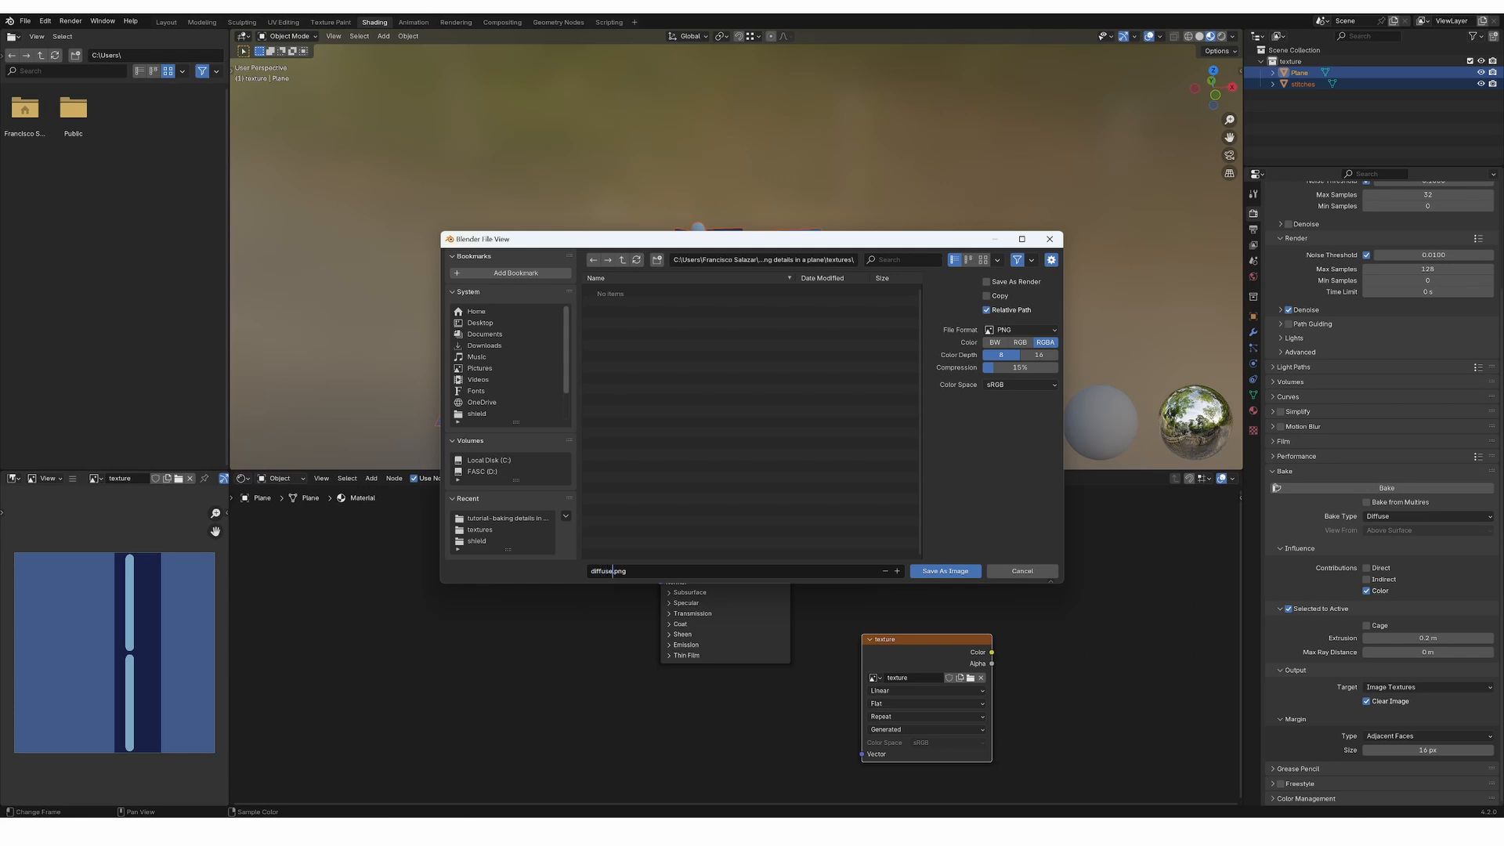
left_click(945, 571)
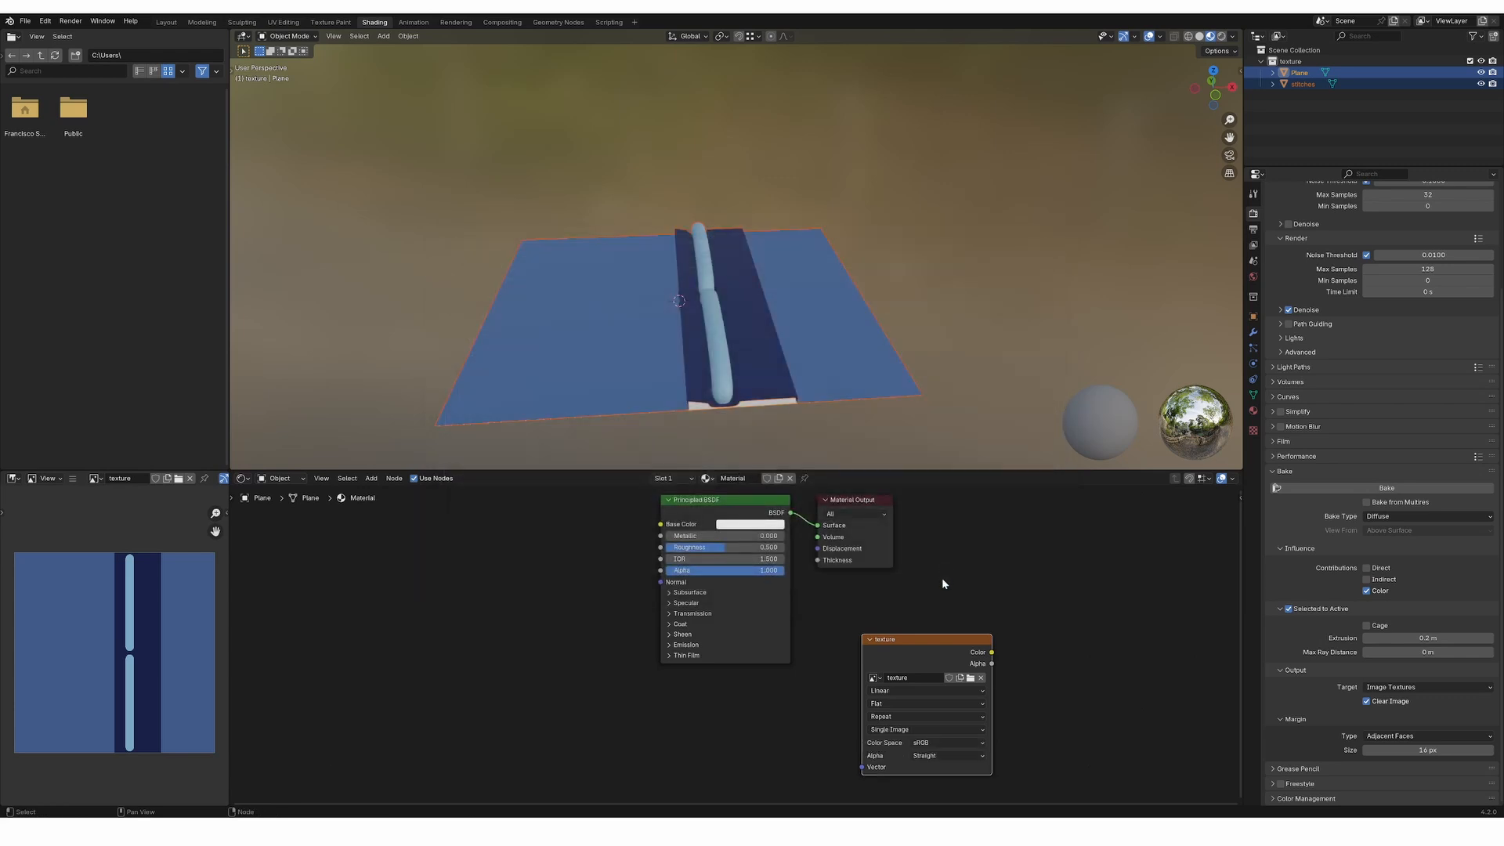
Set the bake type to Normal and the texture node's color space to Non-Color, and bake the normal map onto the plane
left_click(1408, 517)
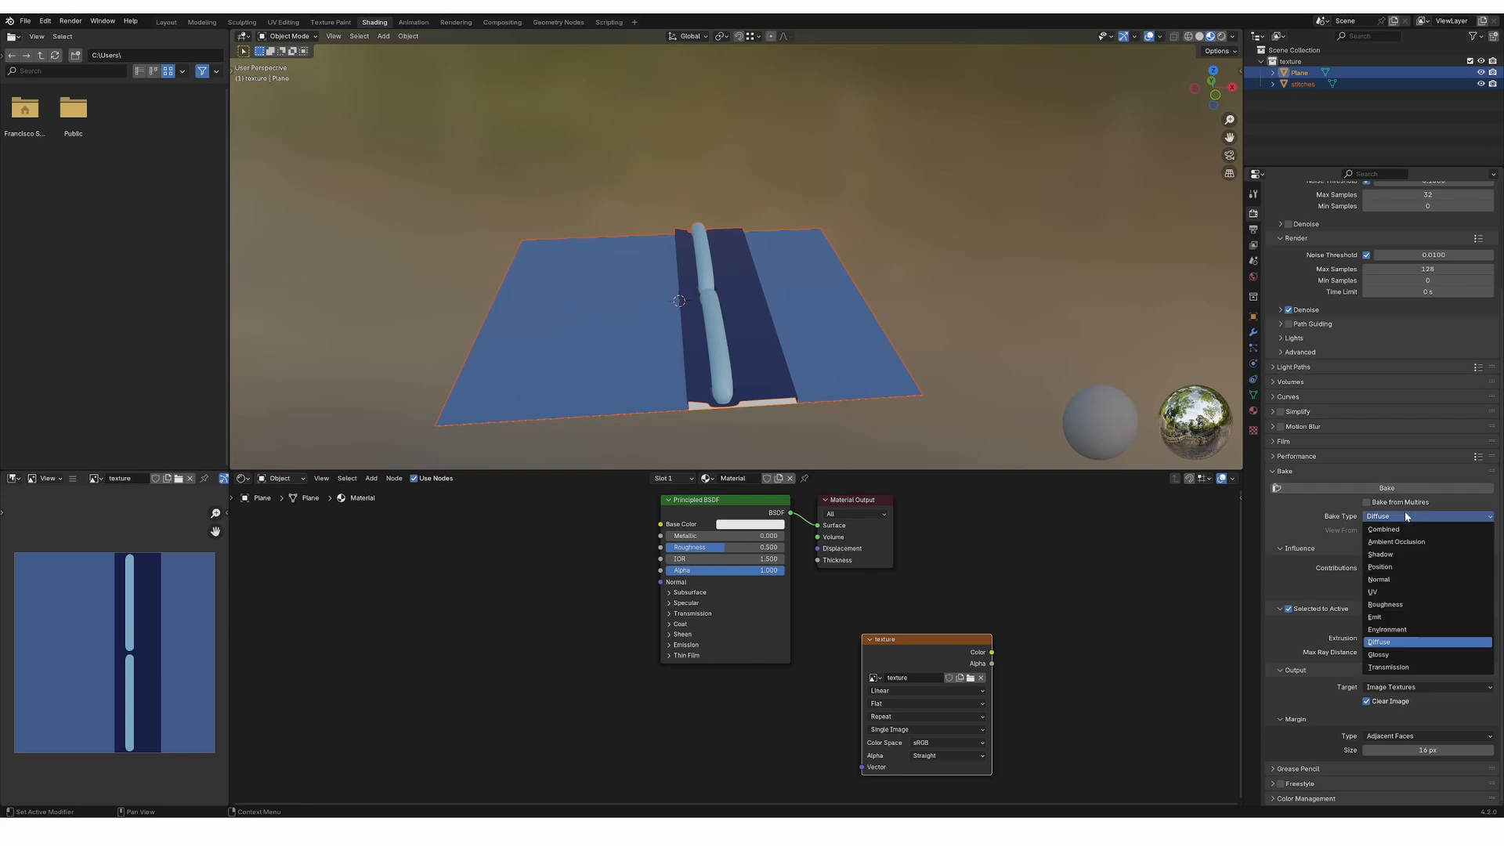
left_click(1393, 581)
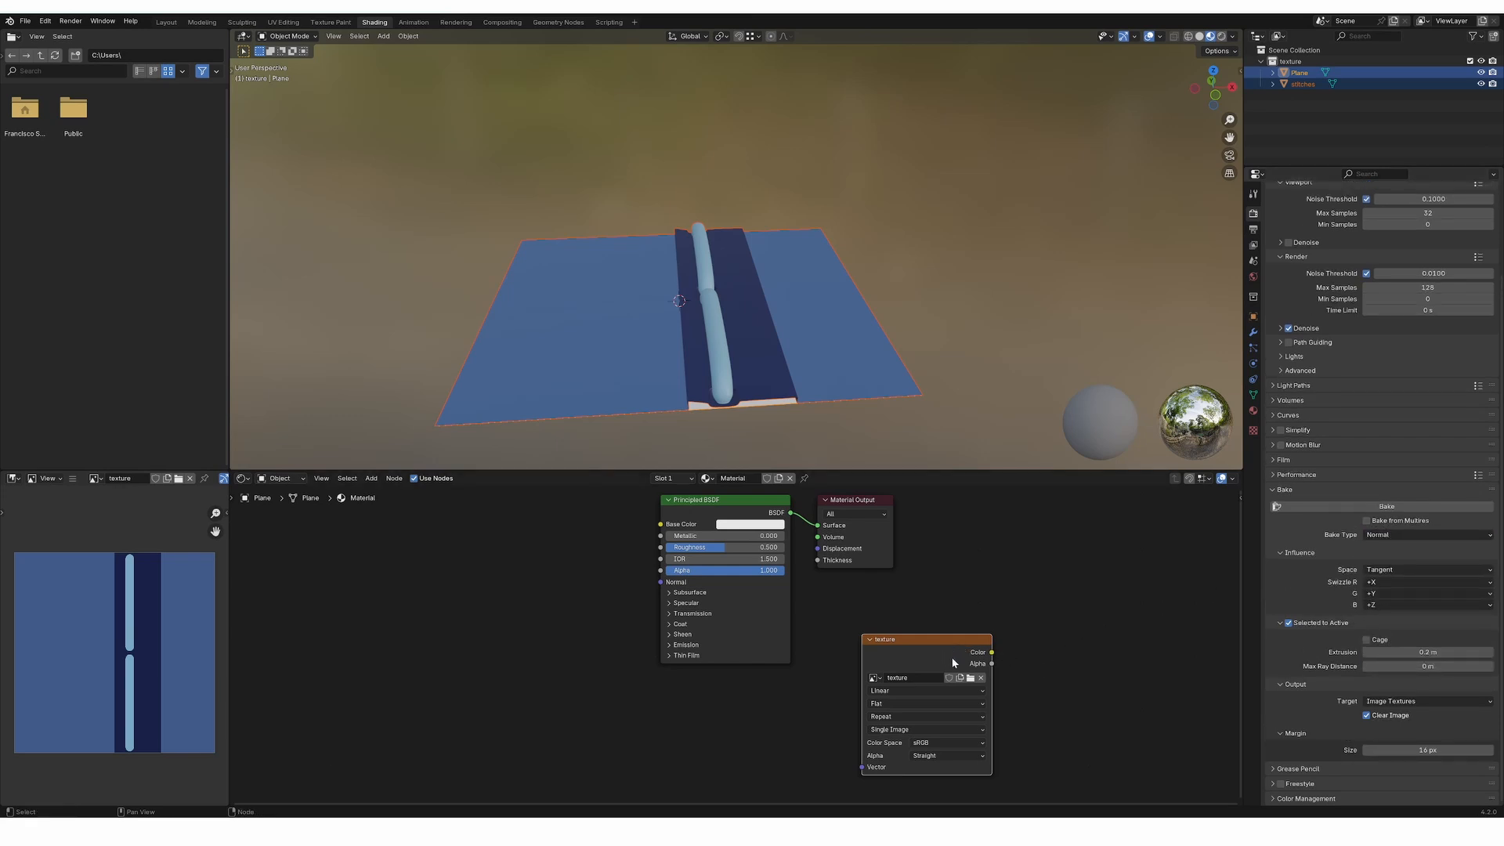
left_click(949, 742)
left_click(1038, 685)
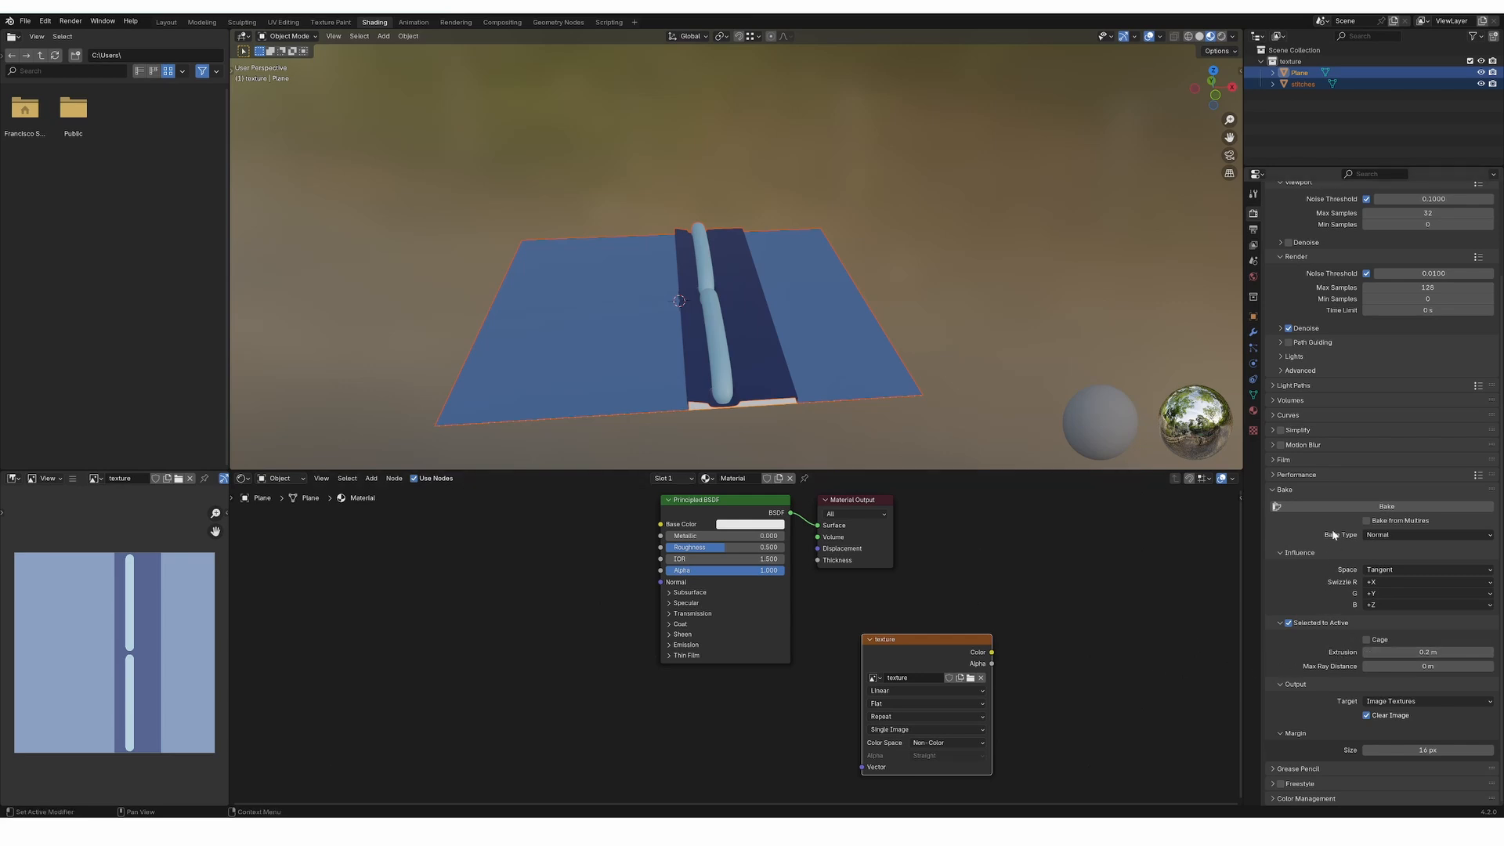
left_click(1343, 509)
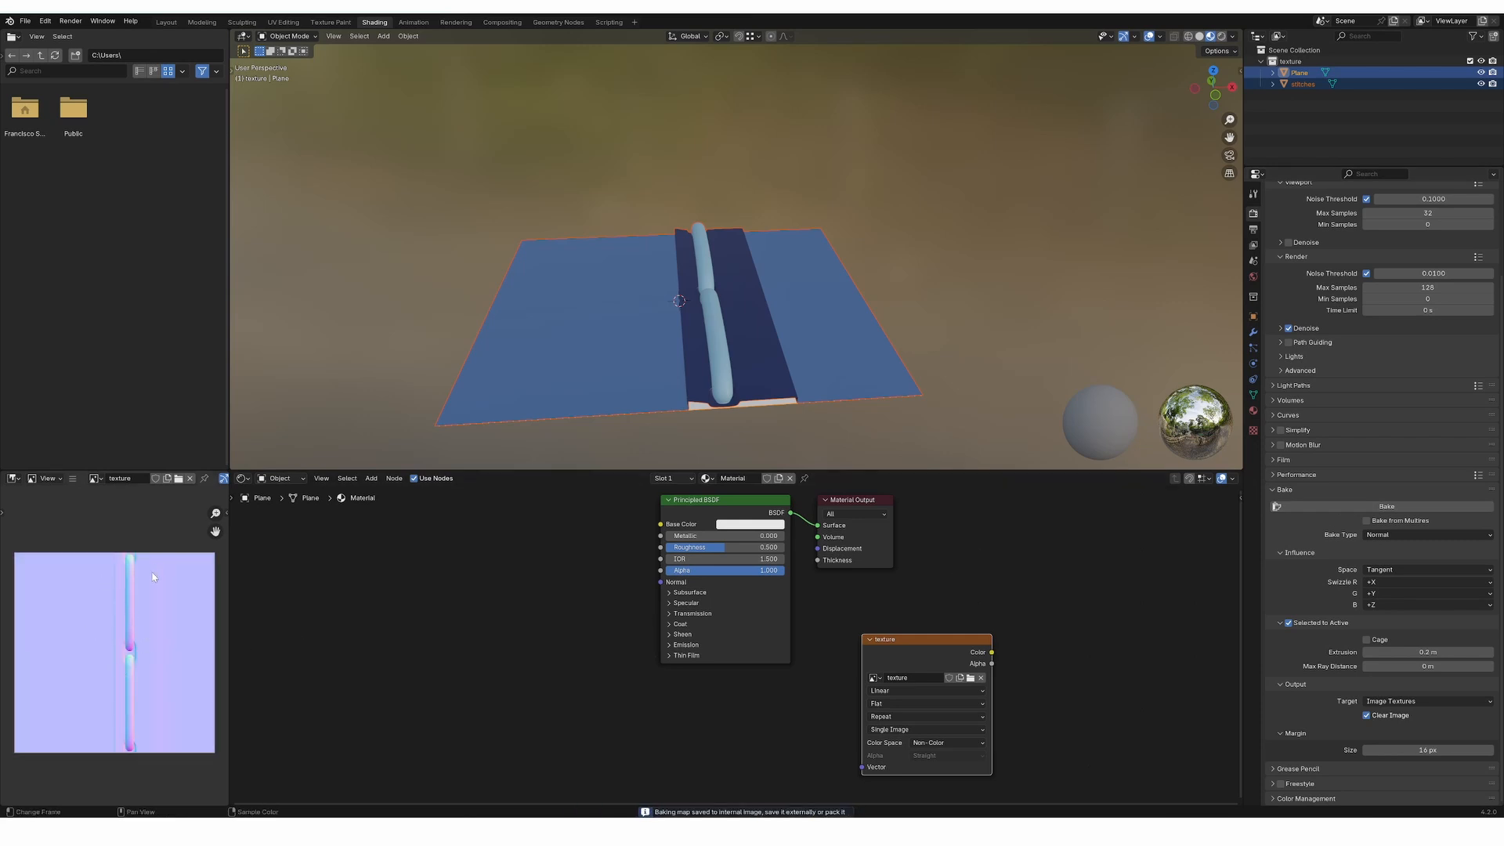
Save the baked normal map as normal.png in the textures folder, and save the Blender project
left_click(70, 479)
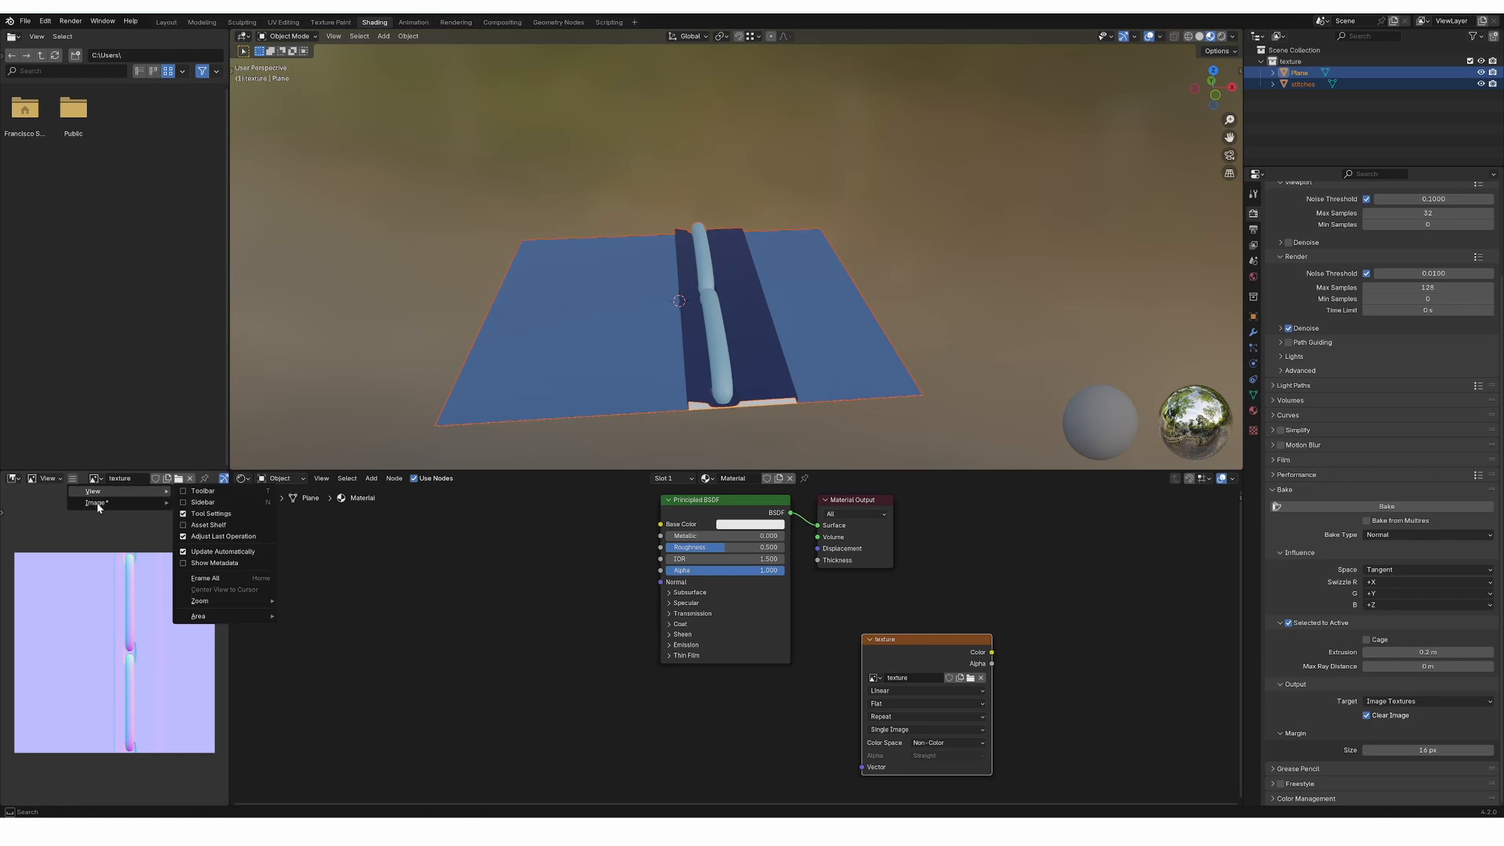
mouse_move(92, 504)
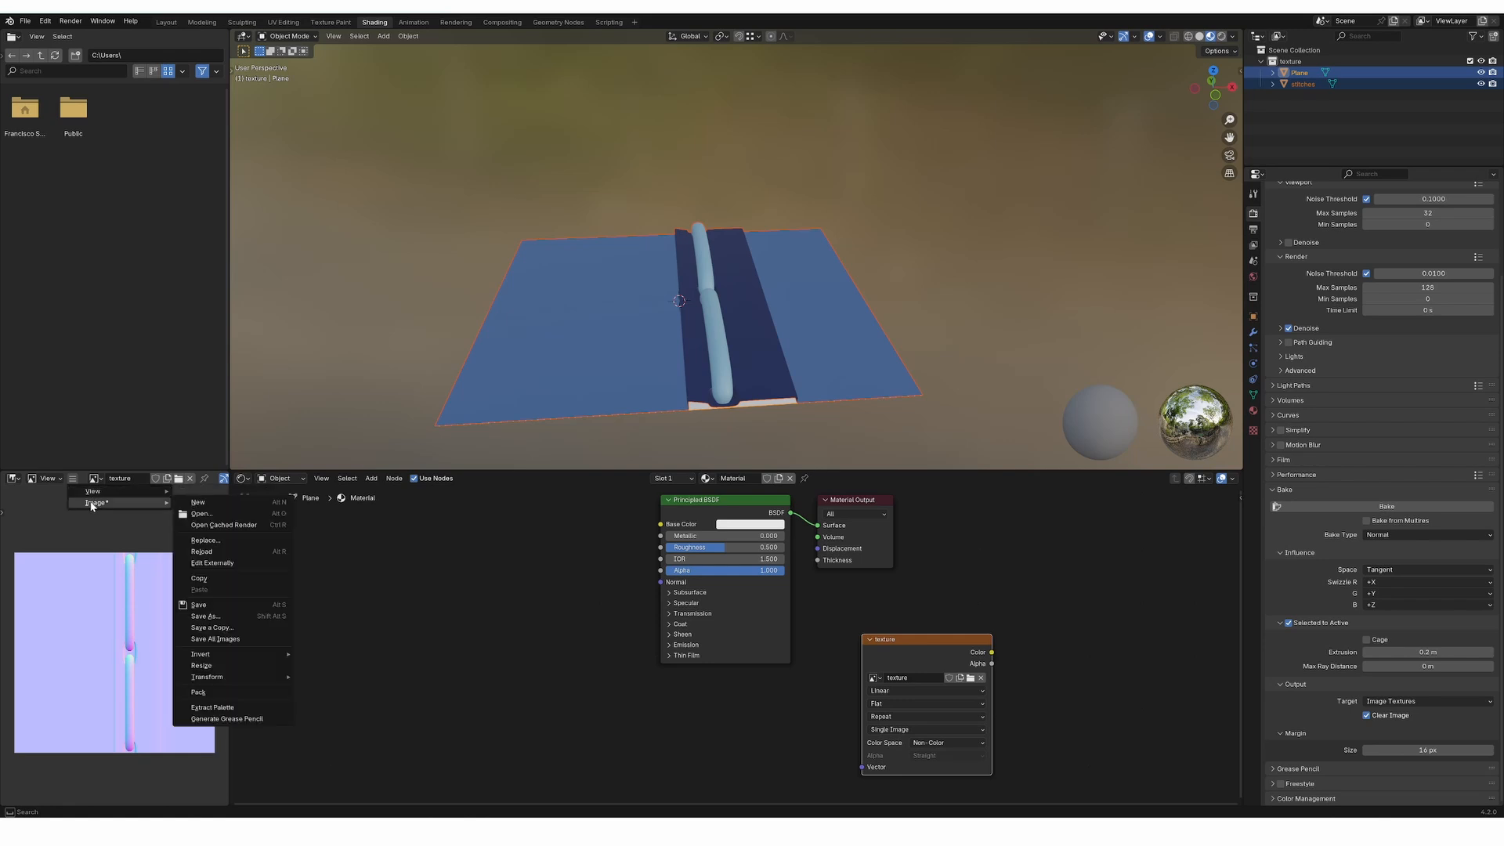
left_click(207, 616)
left_click(611, 572)
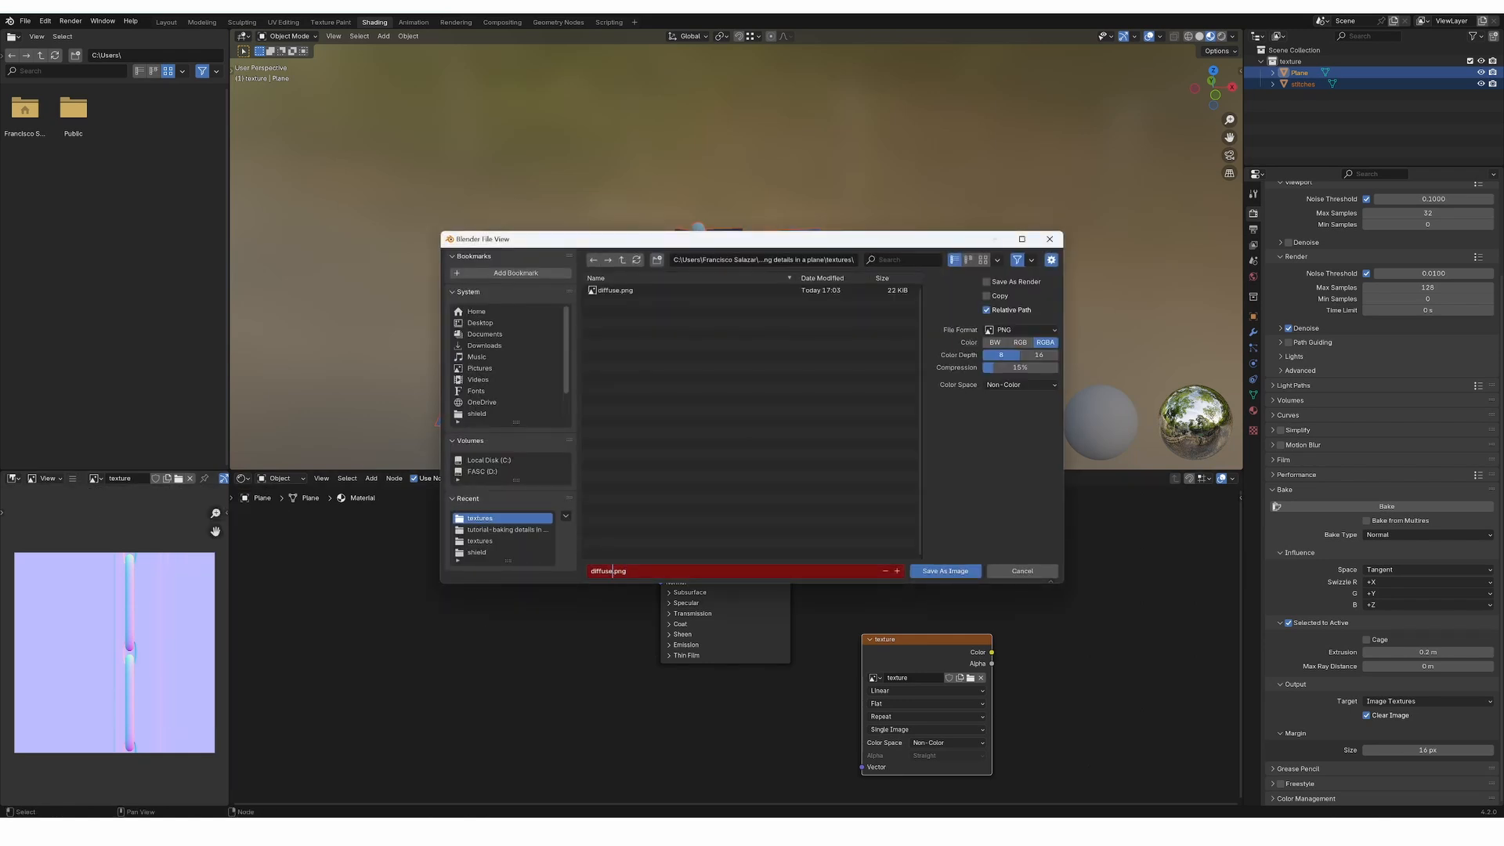
type("normal")
right_click(609, 586)
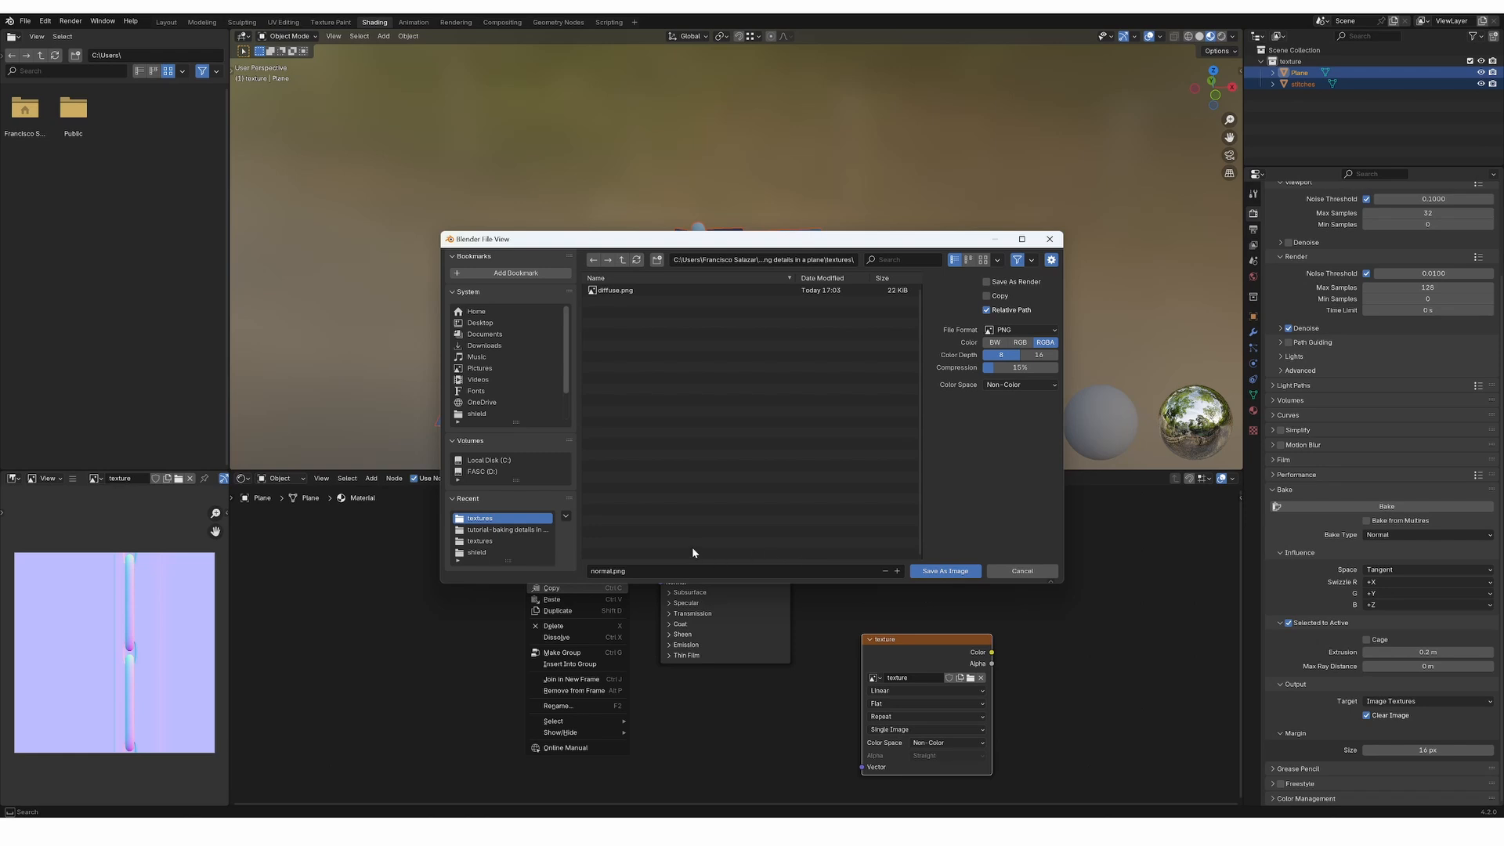
left_click(940, 571)
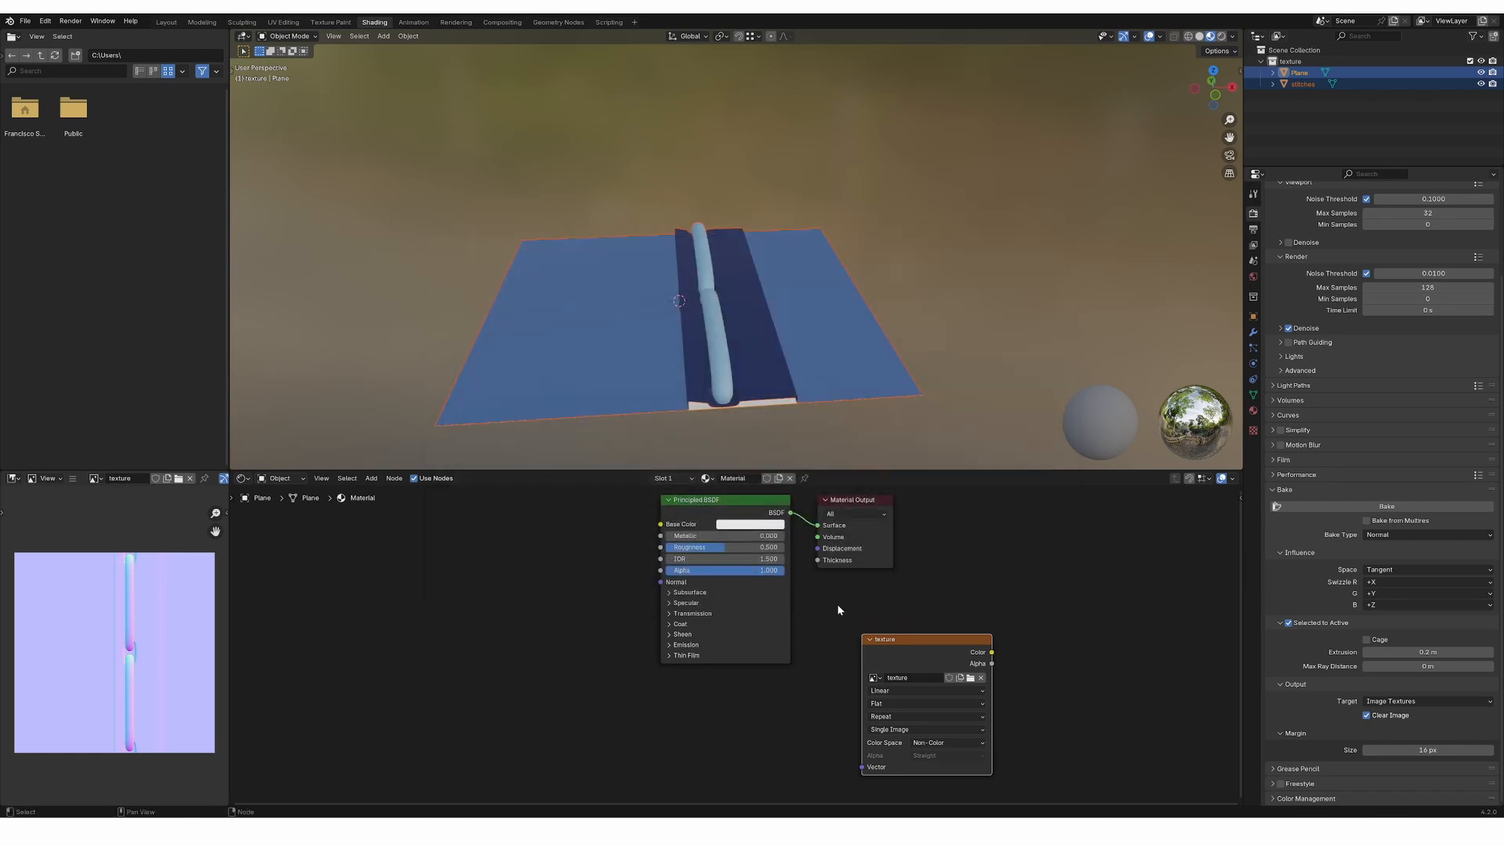
key("ctrl+s")
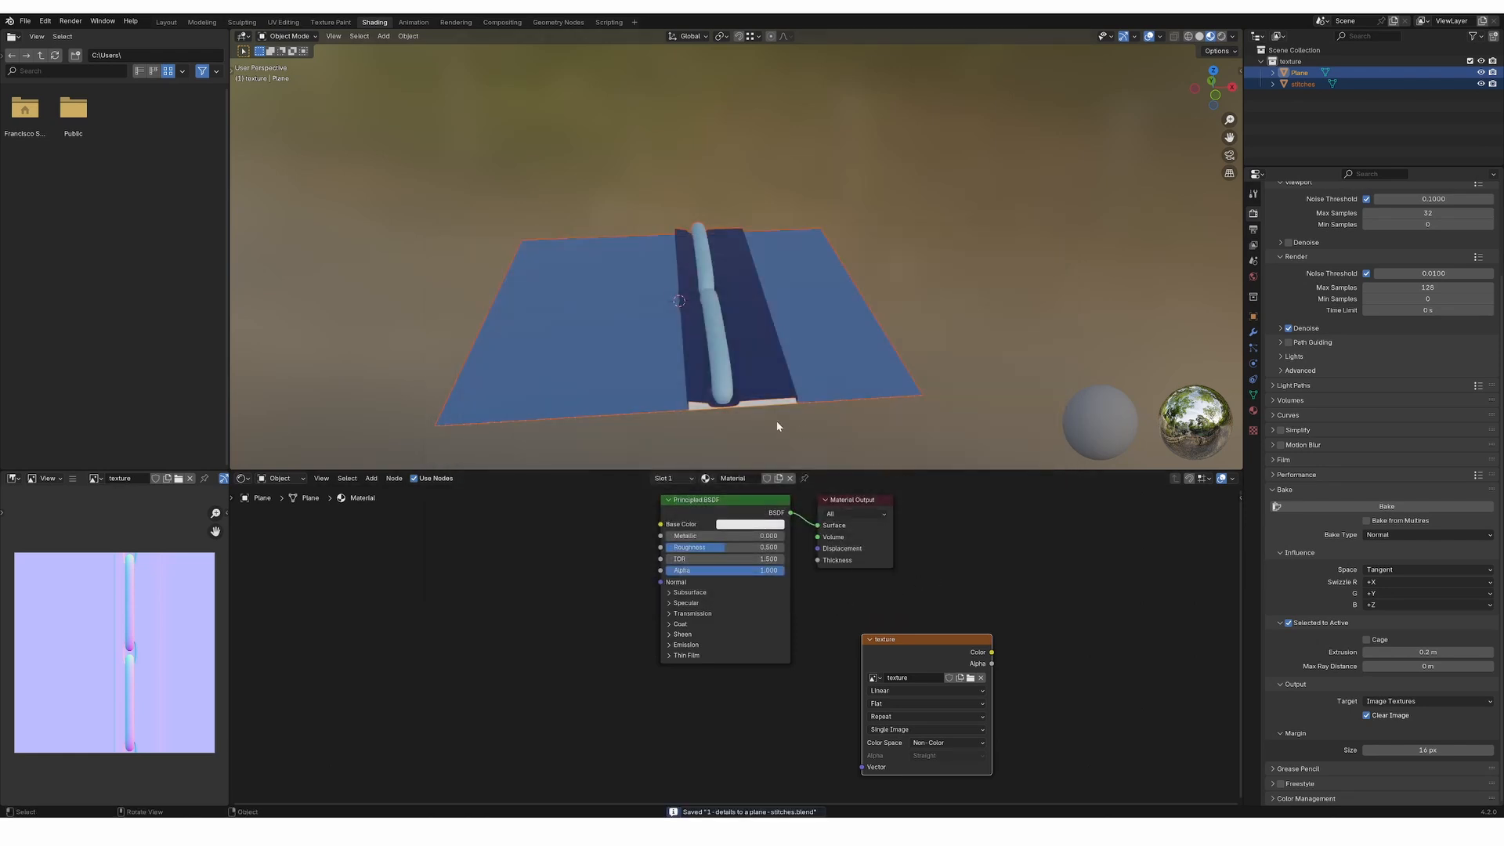
Hide the stitches mesh and connect the baked texture node's color output to the Principled BSDF's Normal input
left_click(1479, 84)
left_click_drag(901, 641, 465, 582)
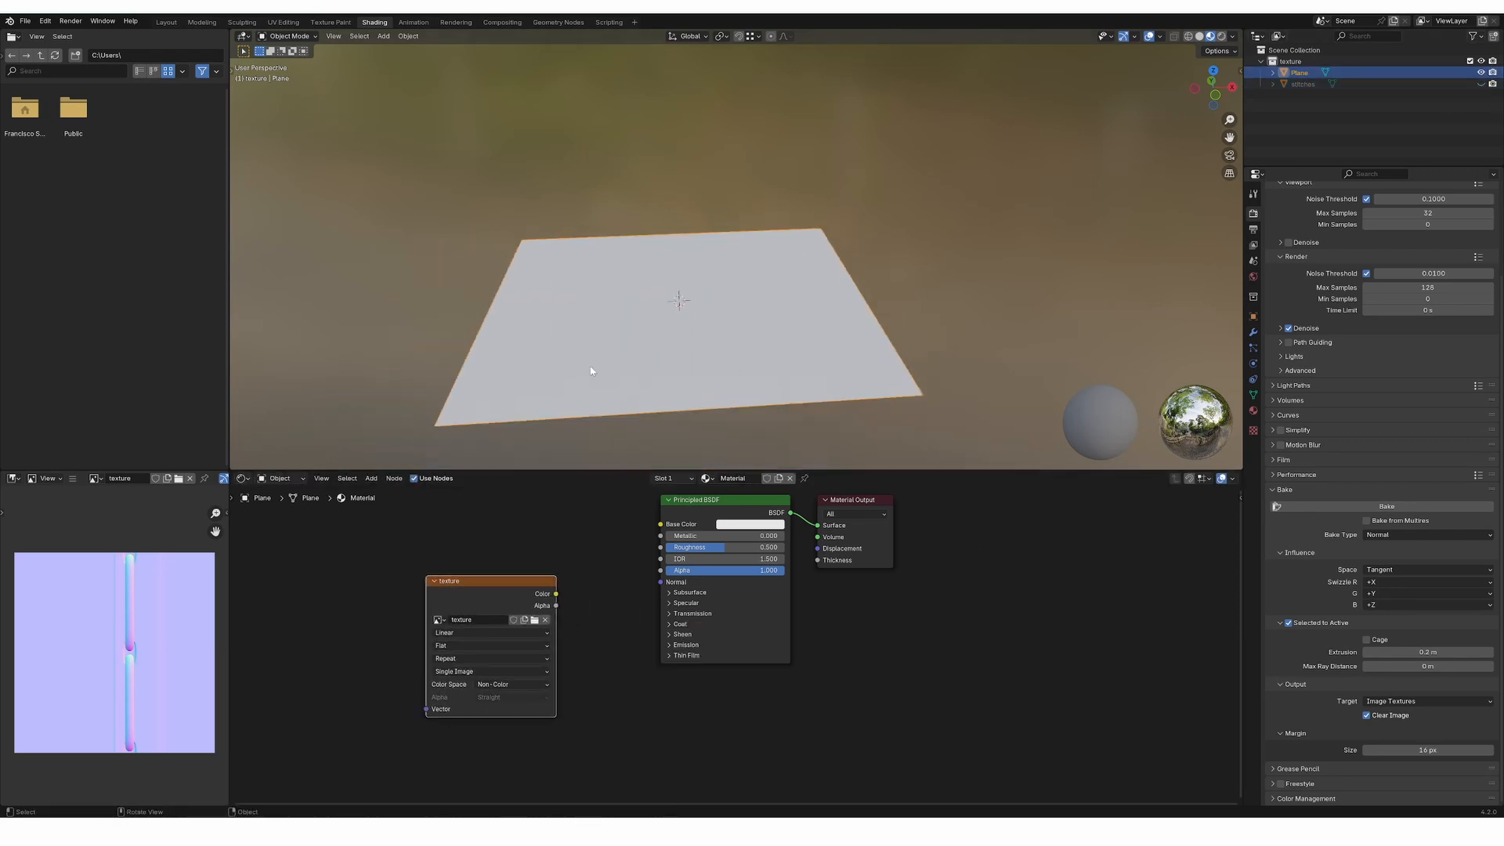
middle_click_drag(592, 369, 627, 474)
left_click_drag(539, 593, 660, 581)
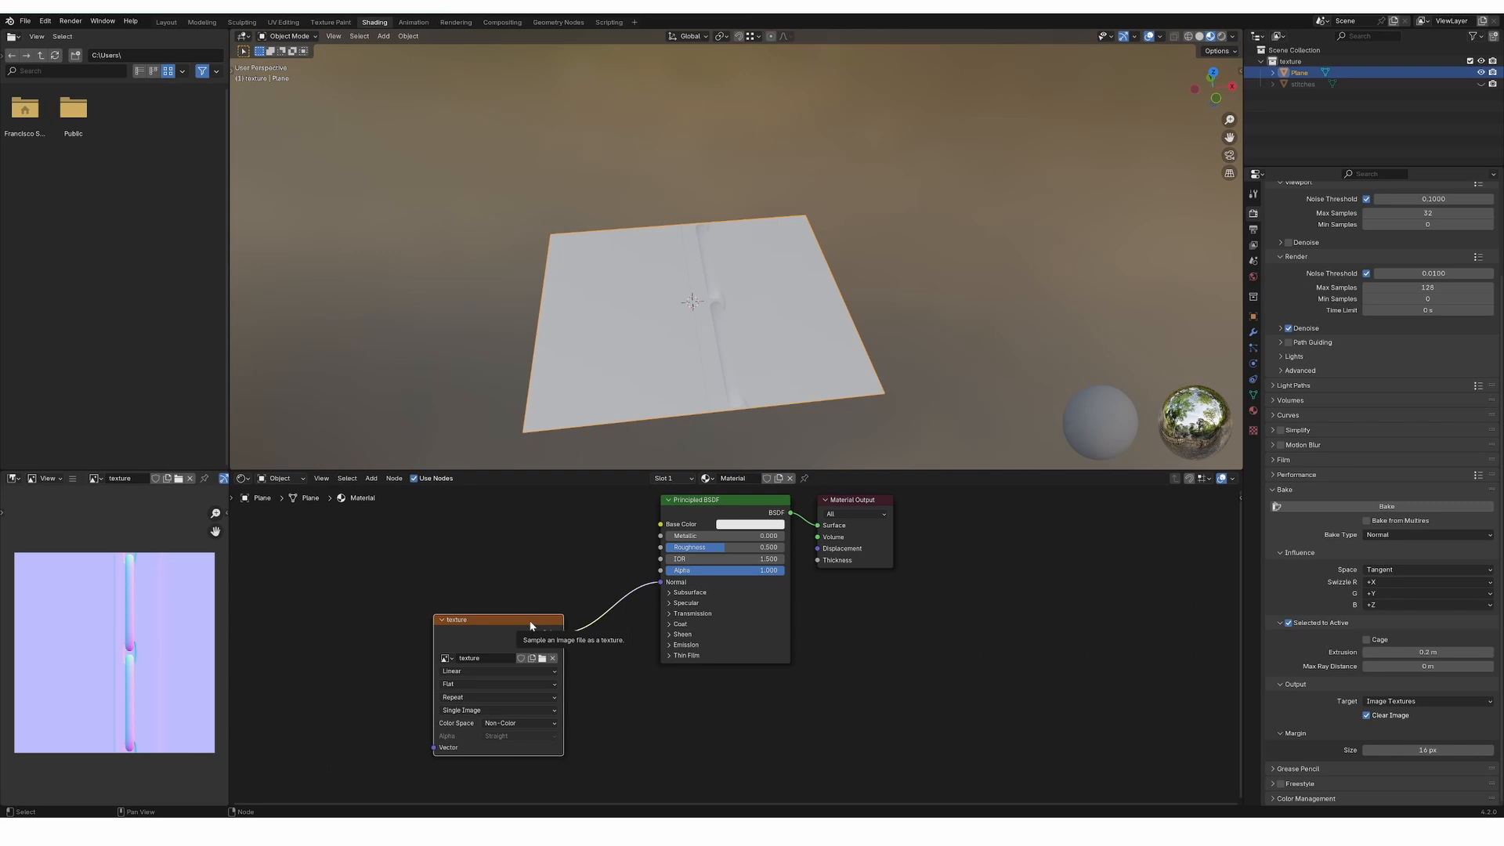
Insert a Normal Map node between the baked texture node and the Principled BSDF's Normal input
key("shift+a")
left_click(572, 612)
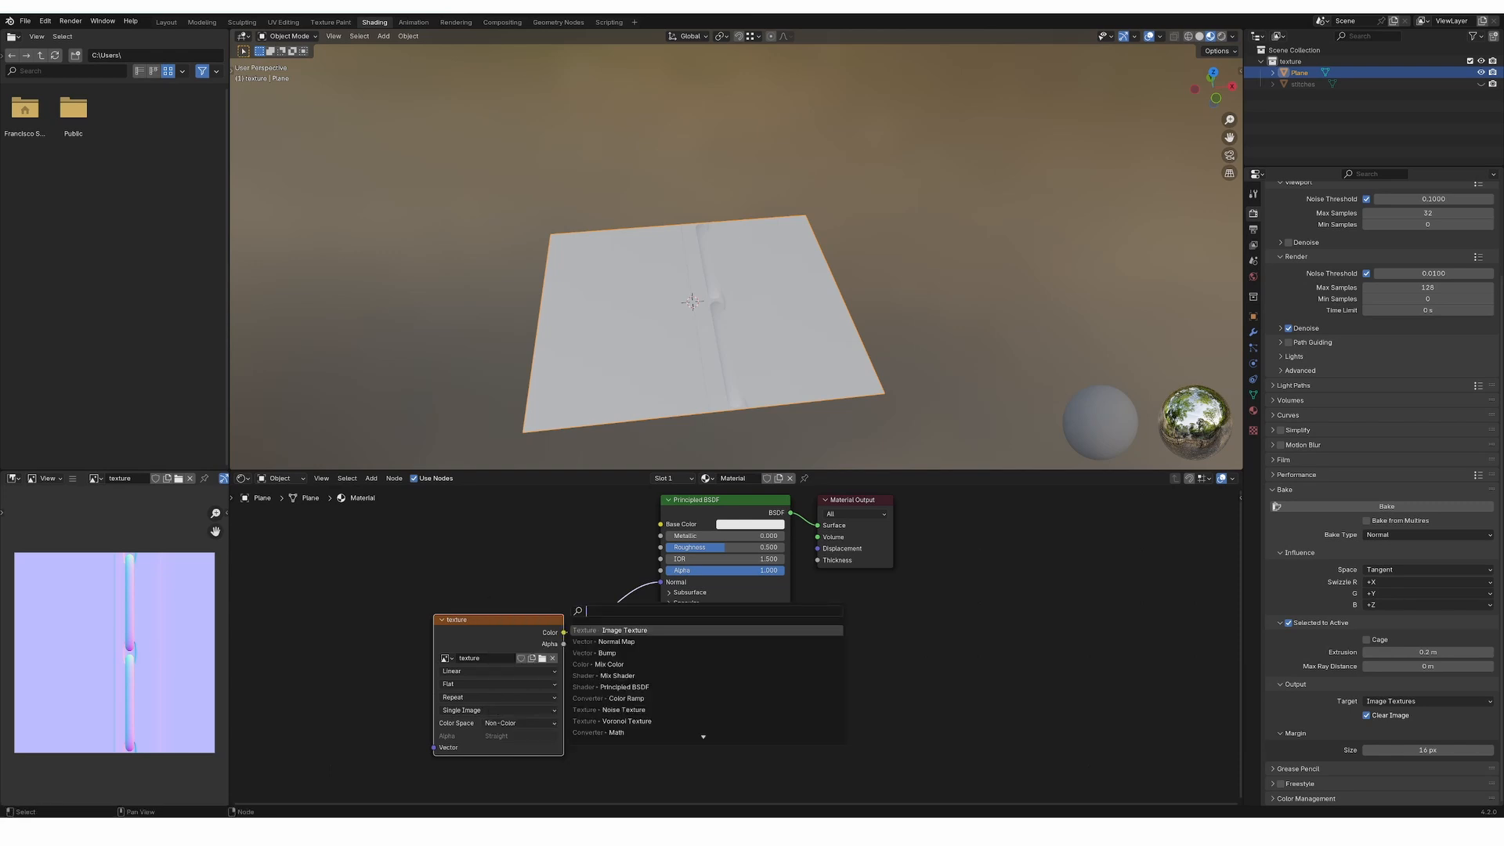
left_click(616, 642)
left_click(626, 638)
mouse_move(701, 415)
middle_mouse_down()
mouse_move(746, 392)
mouse_move(714, 401)
middle_mouse_up()
scroll(742, 392, "down", 2)
scroll(714, 401, "up", 1)
Bring diffuse.png from the textures folder into the plane's shader and connect its color output to Base Color
left_click(815, 829)
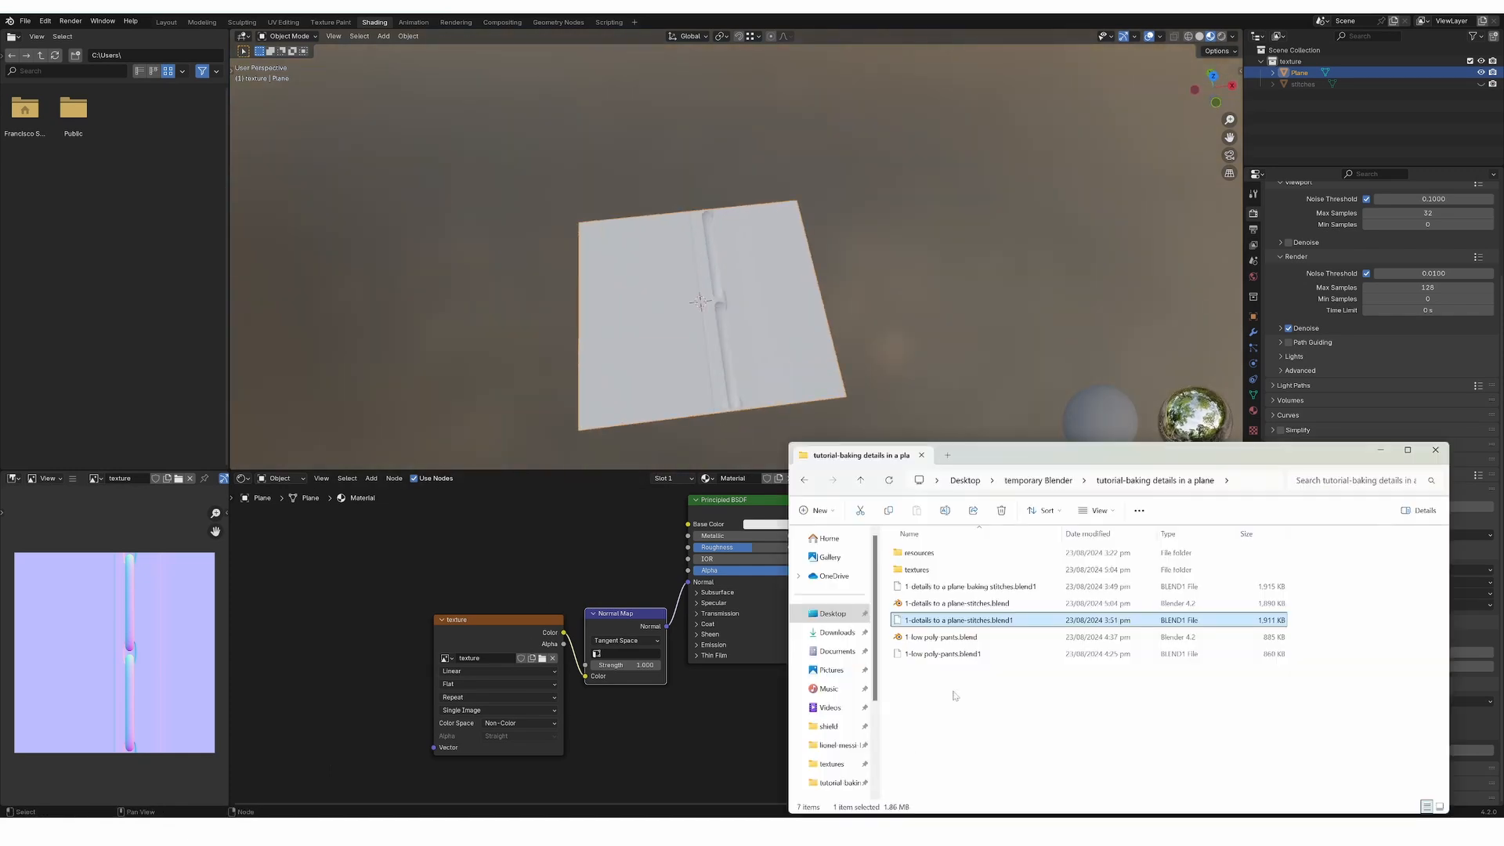
double_click(917, 569)
left_click_drag(921, 558, 481, 512)
middle_click_drag(618, 537, 608, 604)
left_click_drag(489, 578, 679, 591)
Compare the textured plane with the stitches mesh in top view by toggling the visibility of each object
middle_click_drag(682, 353, 710, 405)
key("KP_7")
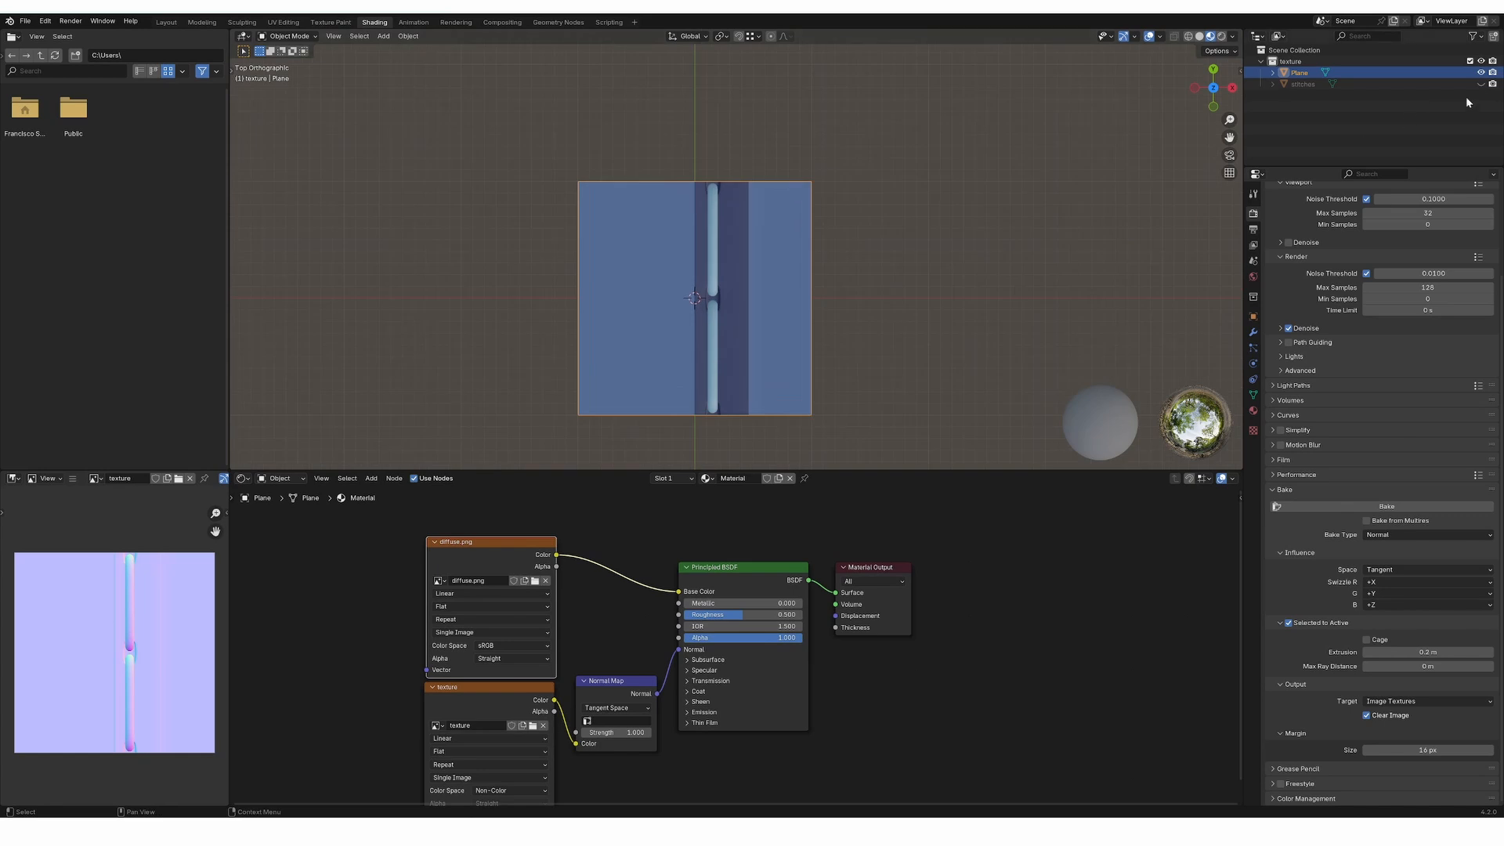
left_click(1481, 83)
left_click(1391, 85)
left_click(1481, 72)
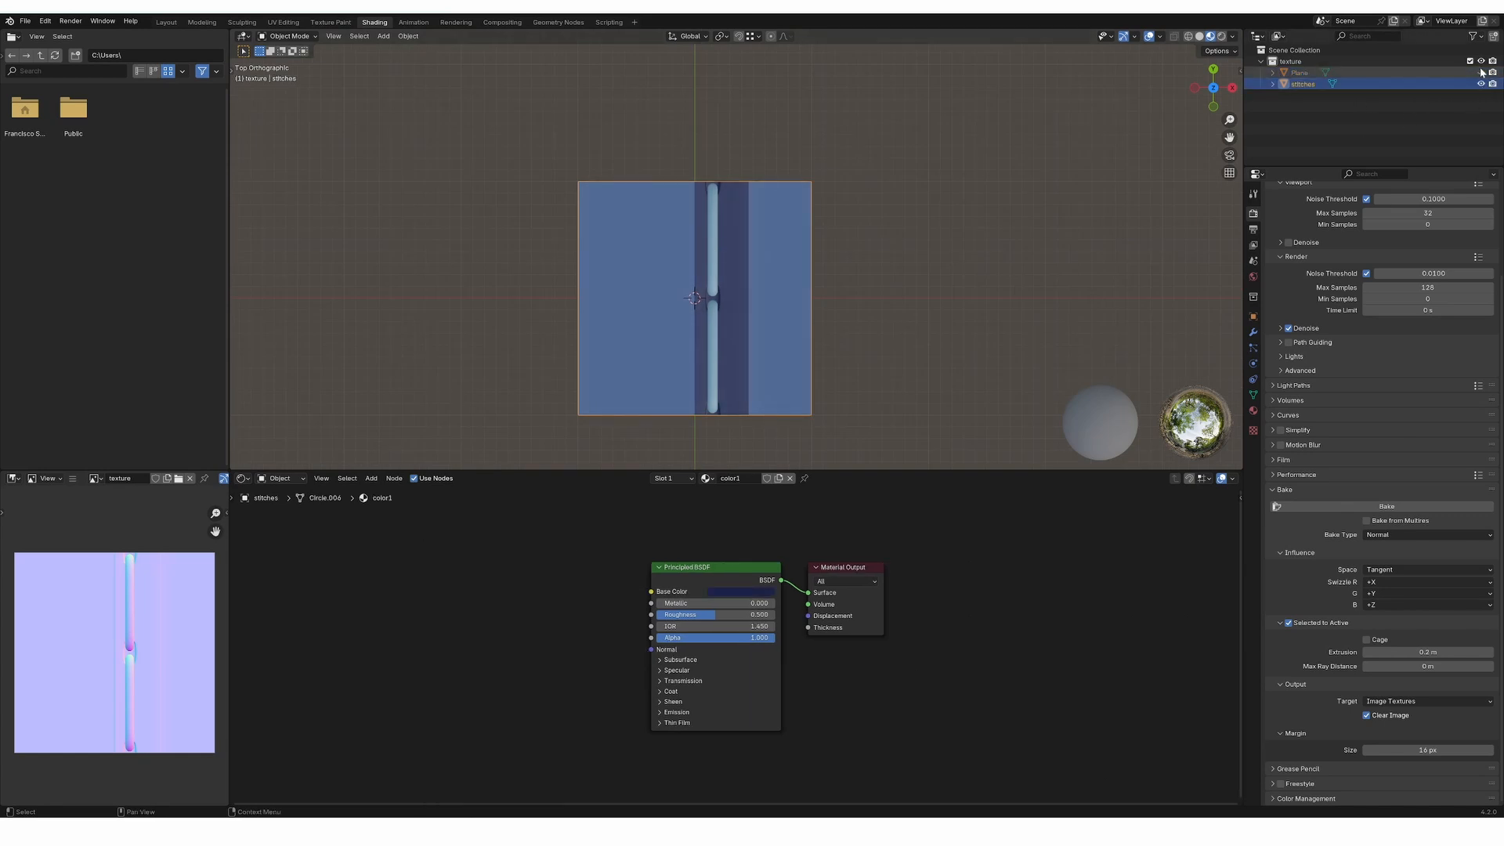
left_click(1480, 84)
left_click(1481, 73)
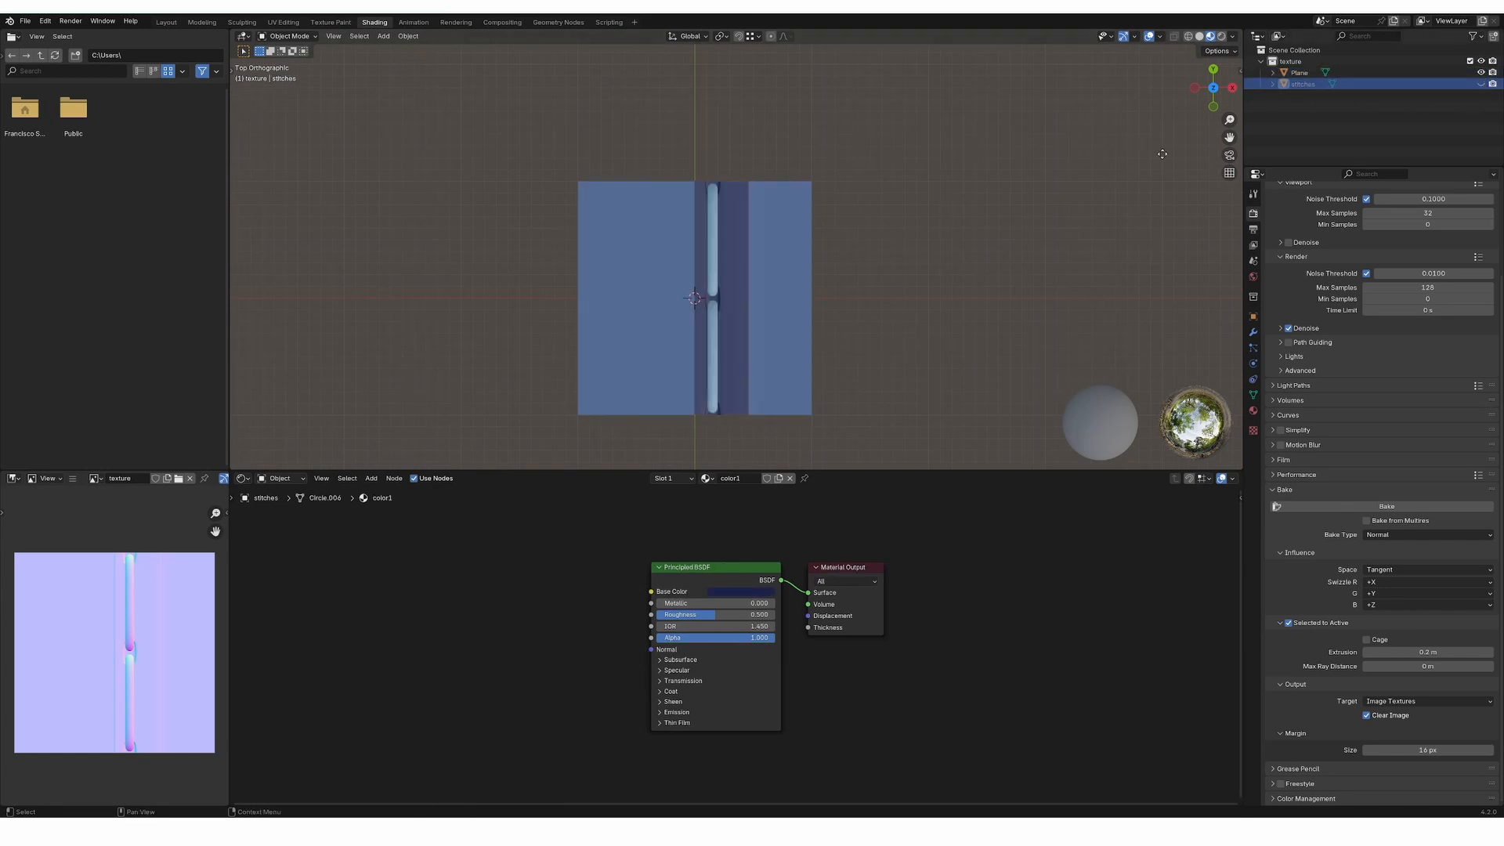
left_click(1299, 72)
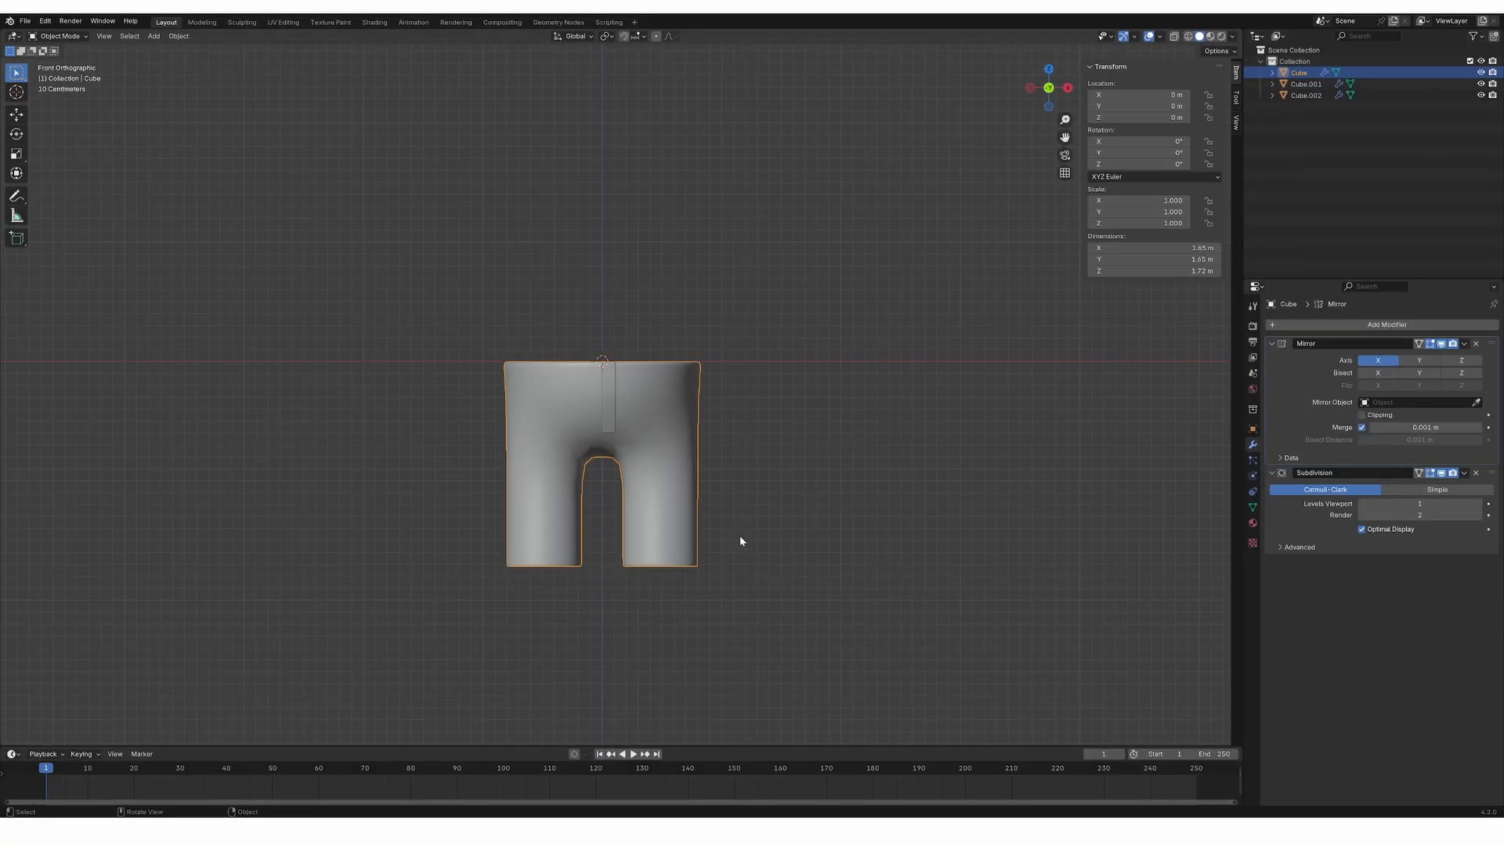
In the low-poly pants scene, show the scene statistics overlay and inspect the pants mesh in Edit Mode
middle_click_drag(741, 541, 874, 306)
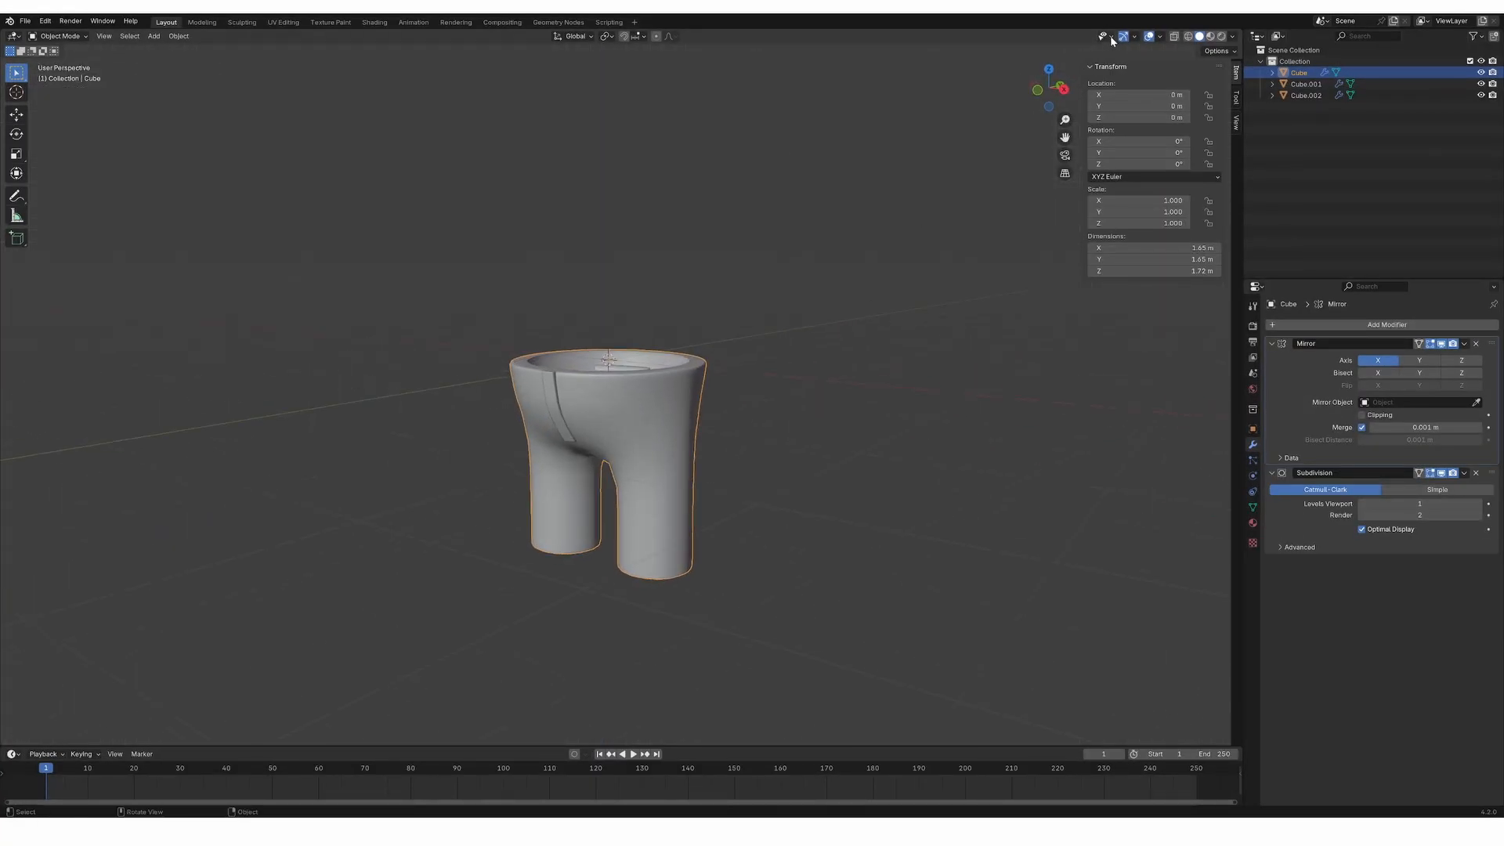
left_click(1135, 37)
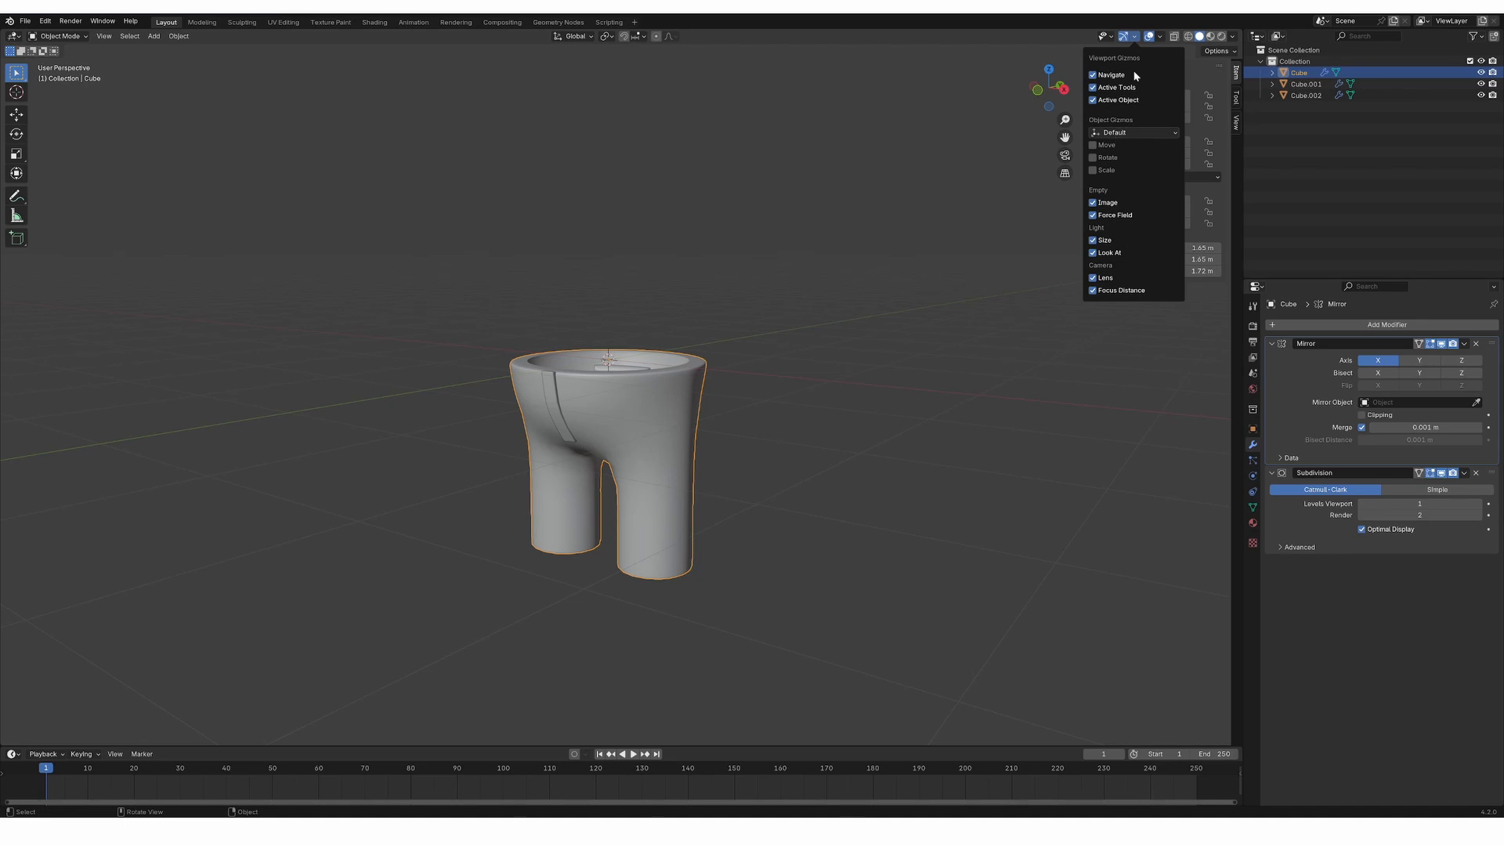
left_click(1160, 37)
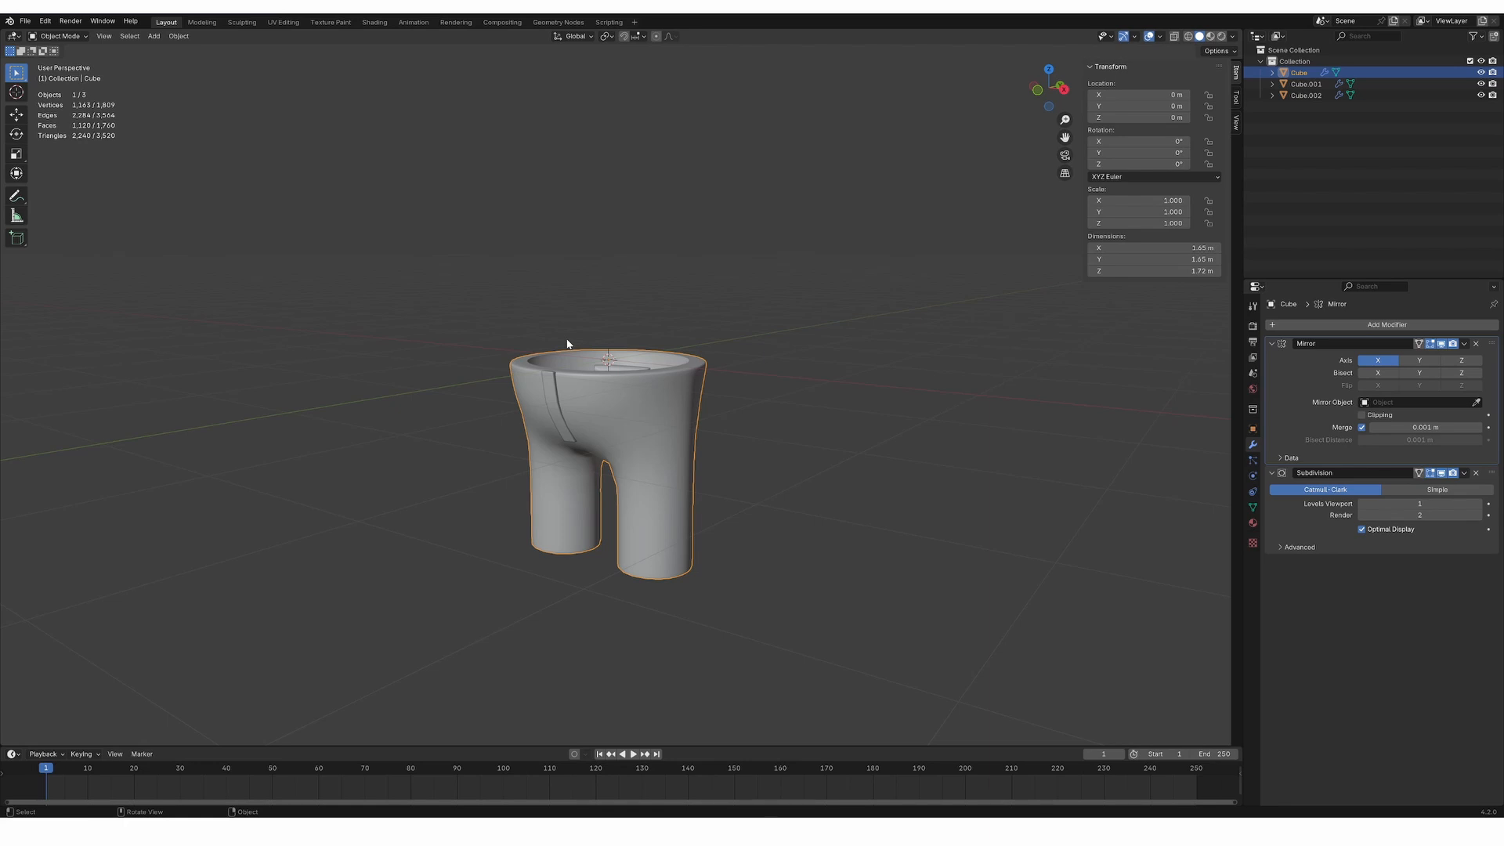
middle_click_drag(565, 337, 561, 375)
key("Tab")
key("Tab")
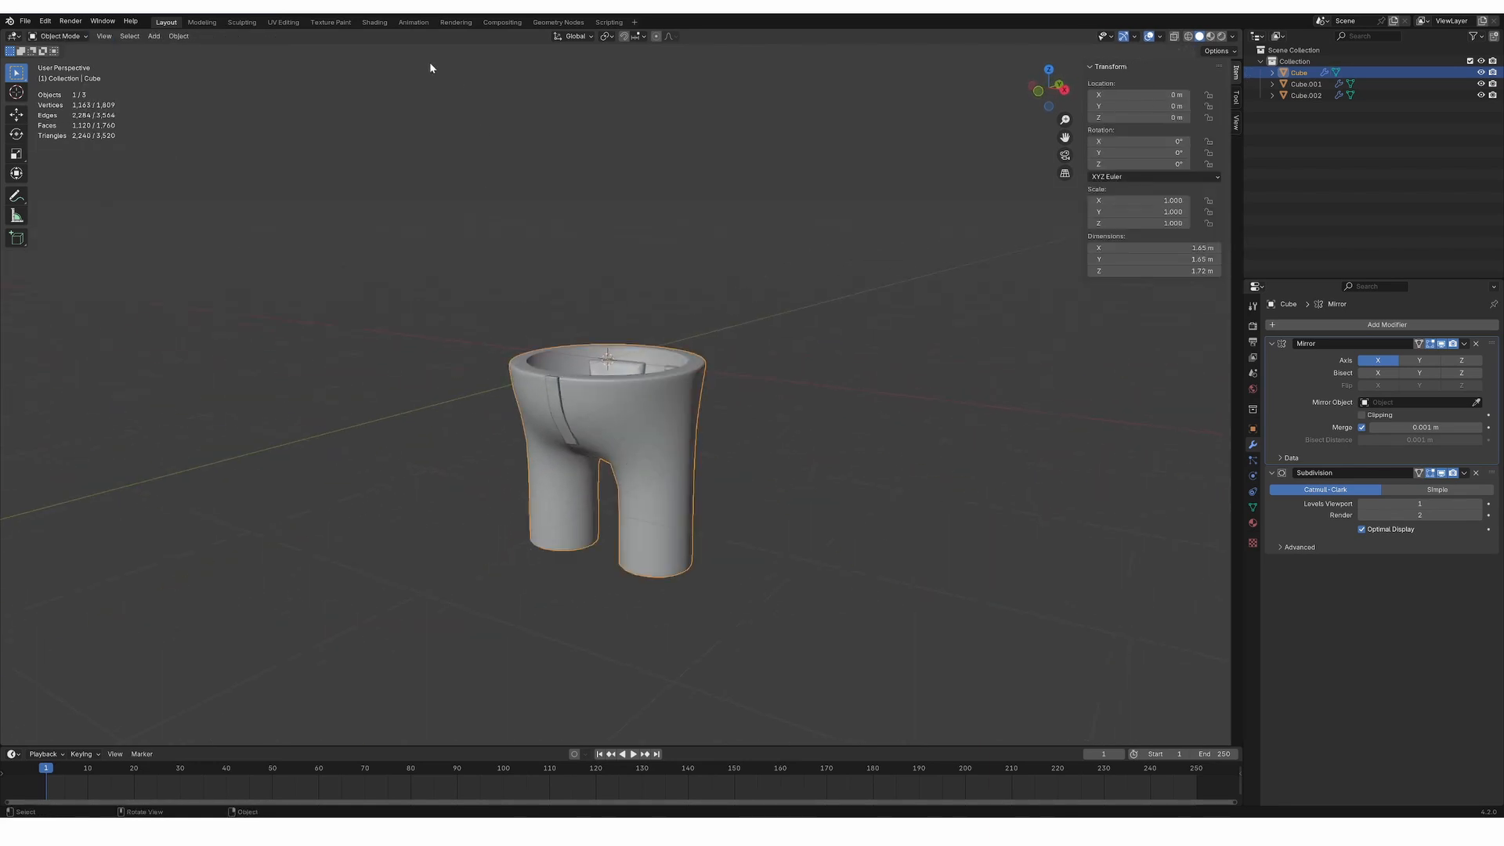
Switch to the Shading workspace and bring up the pants mesh in Edit Mode, framed in the right side view
left_click(375, 22)
scroll(796, 367, "up", 5)
key("KP_3")
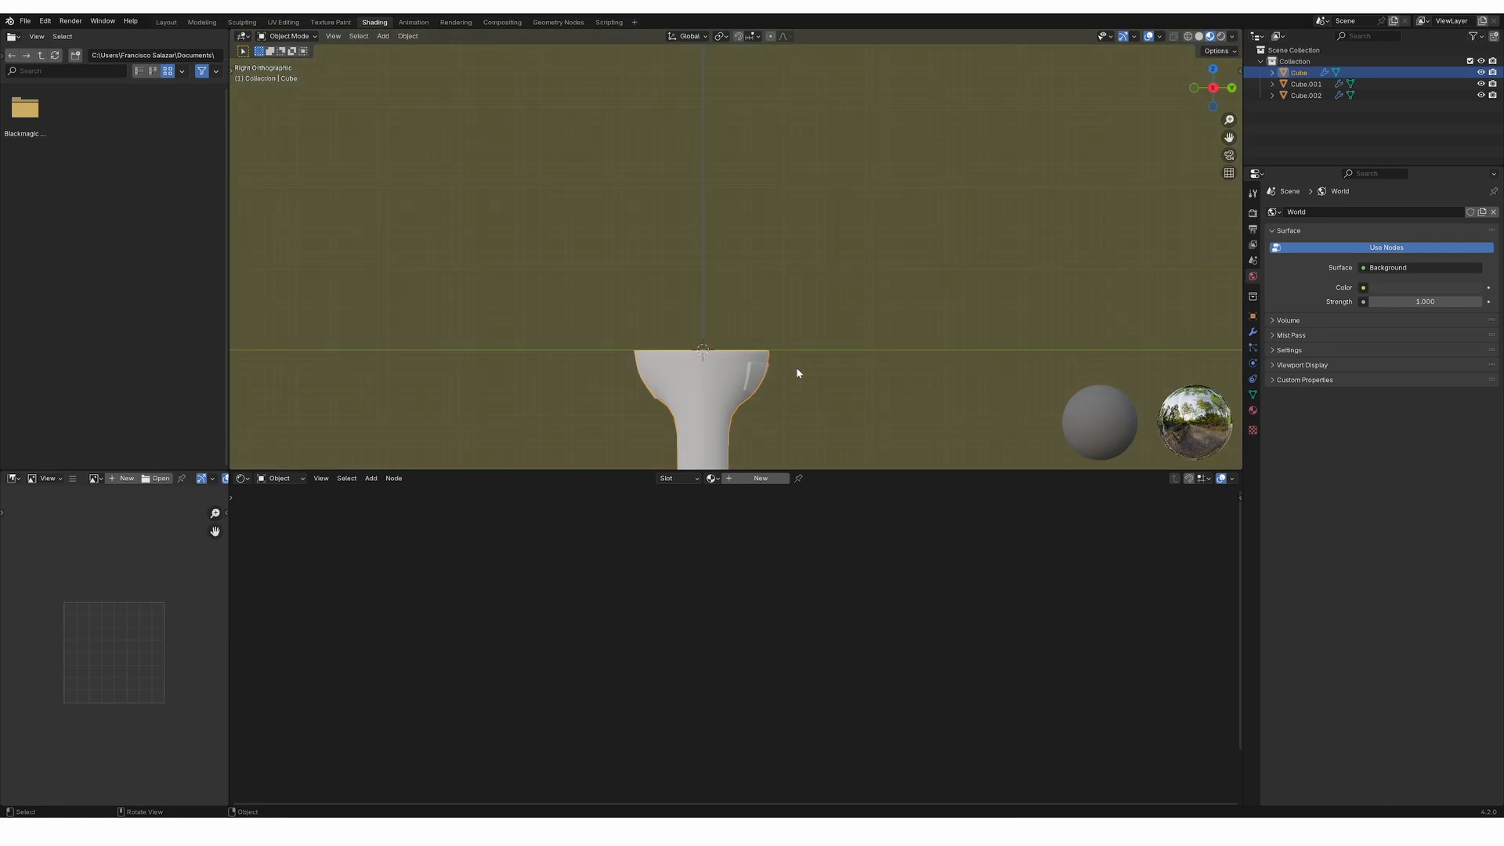
left_click_drag(1230, 137, 1362, 12)
scroll(1092, 216, "up", 4)
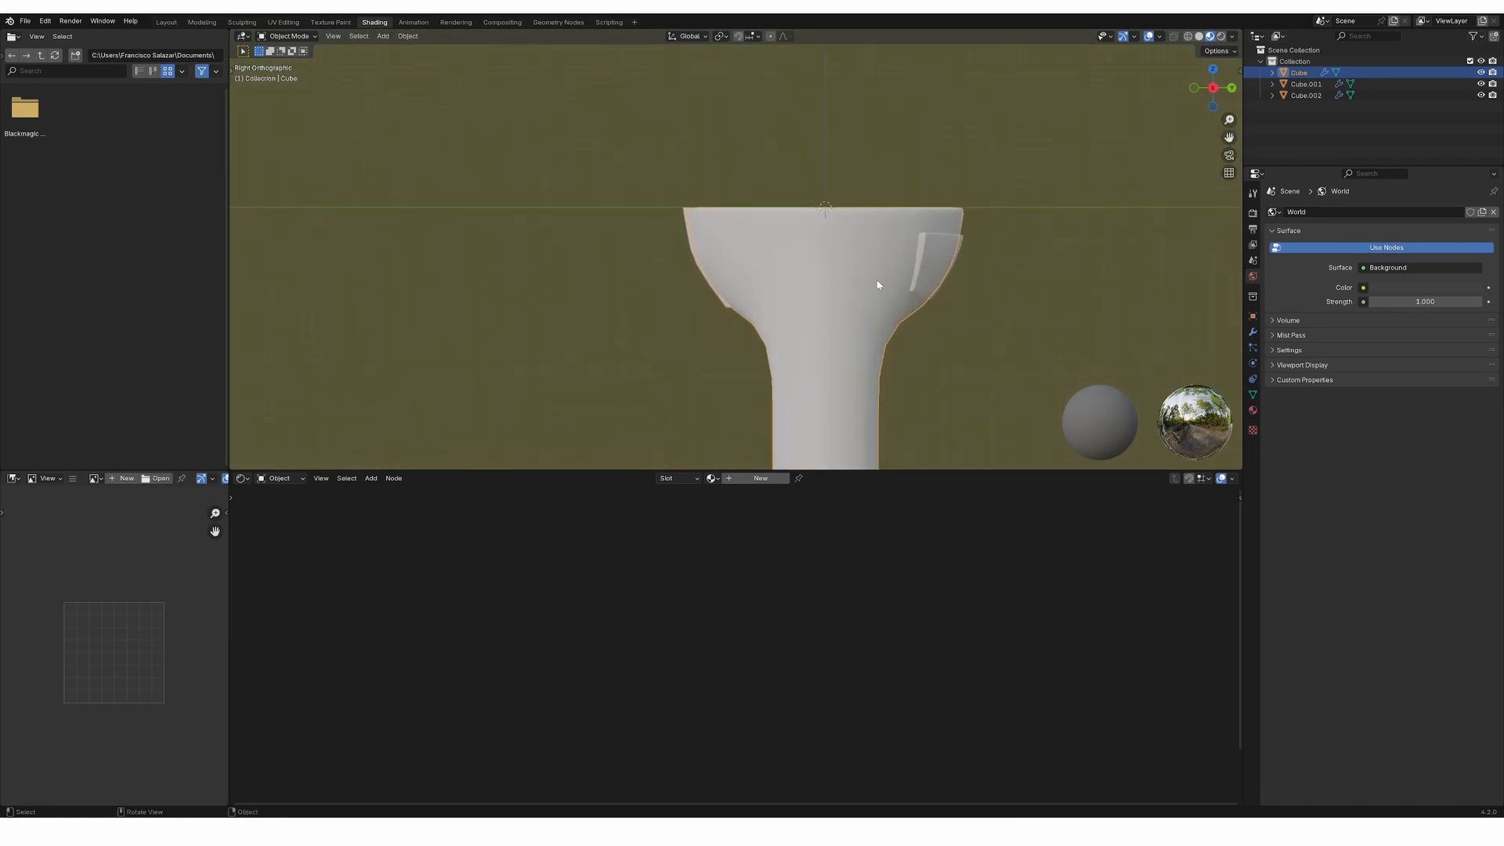
key("Tab")
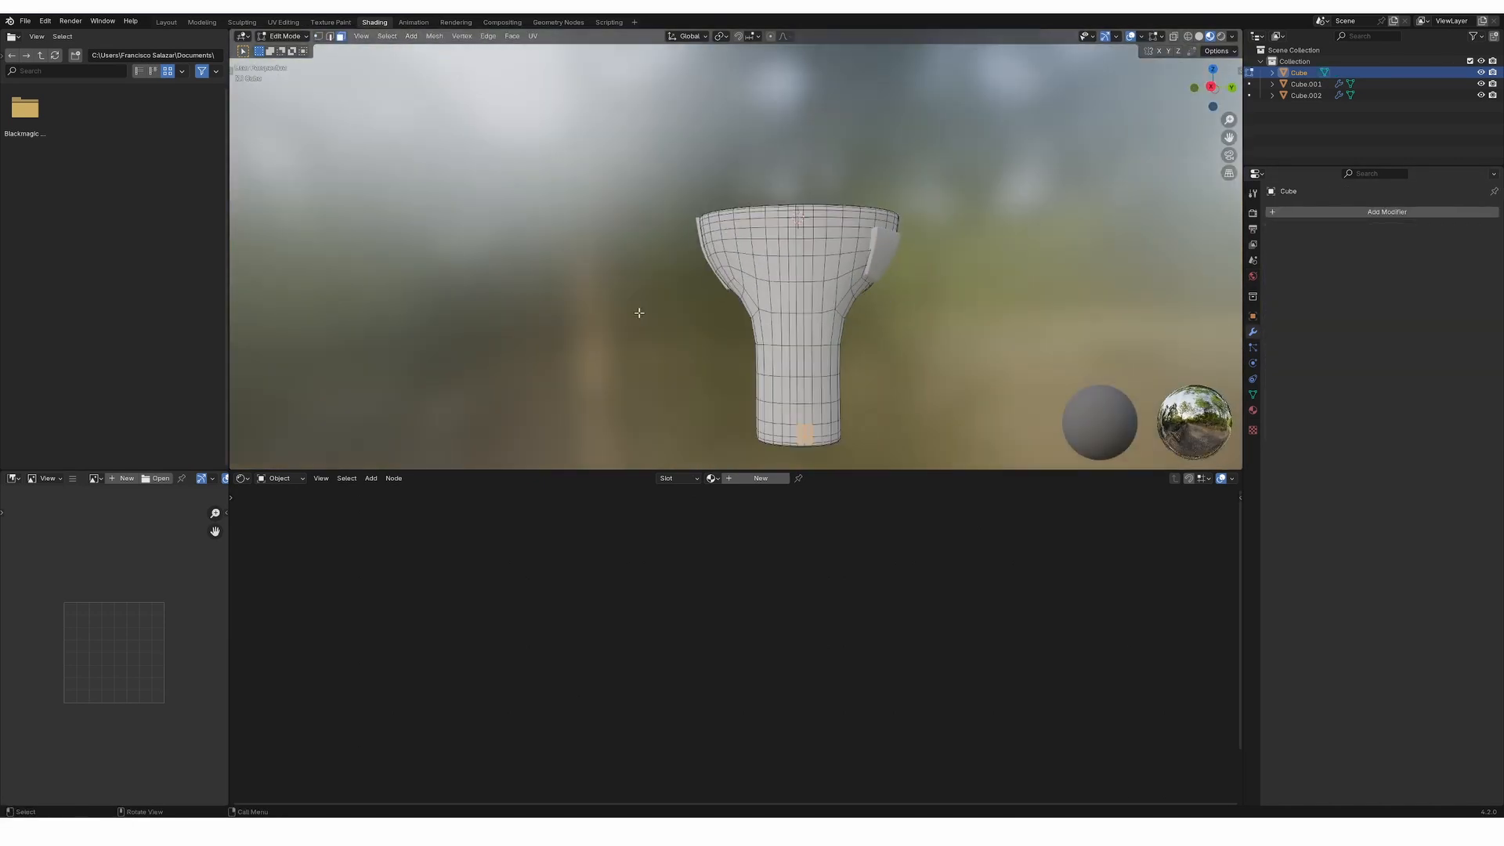
key("KP_3")
scroll(810, 441, "up", 2)
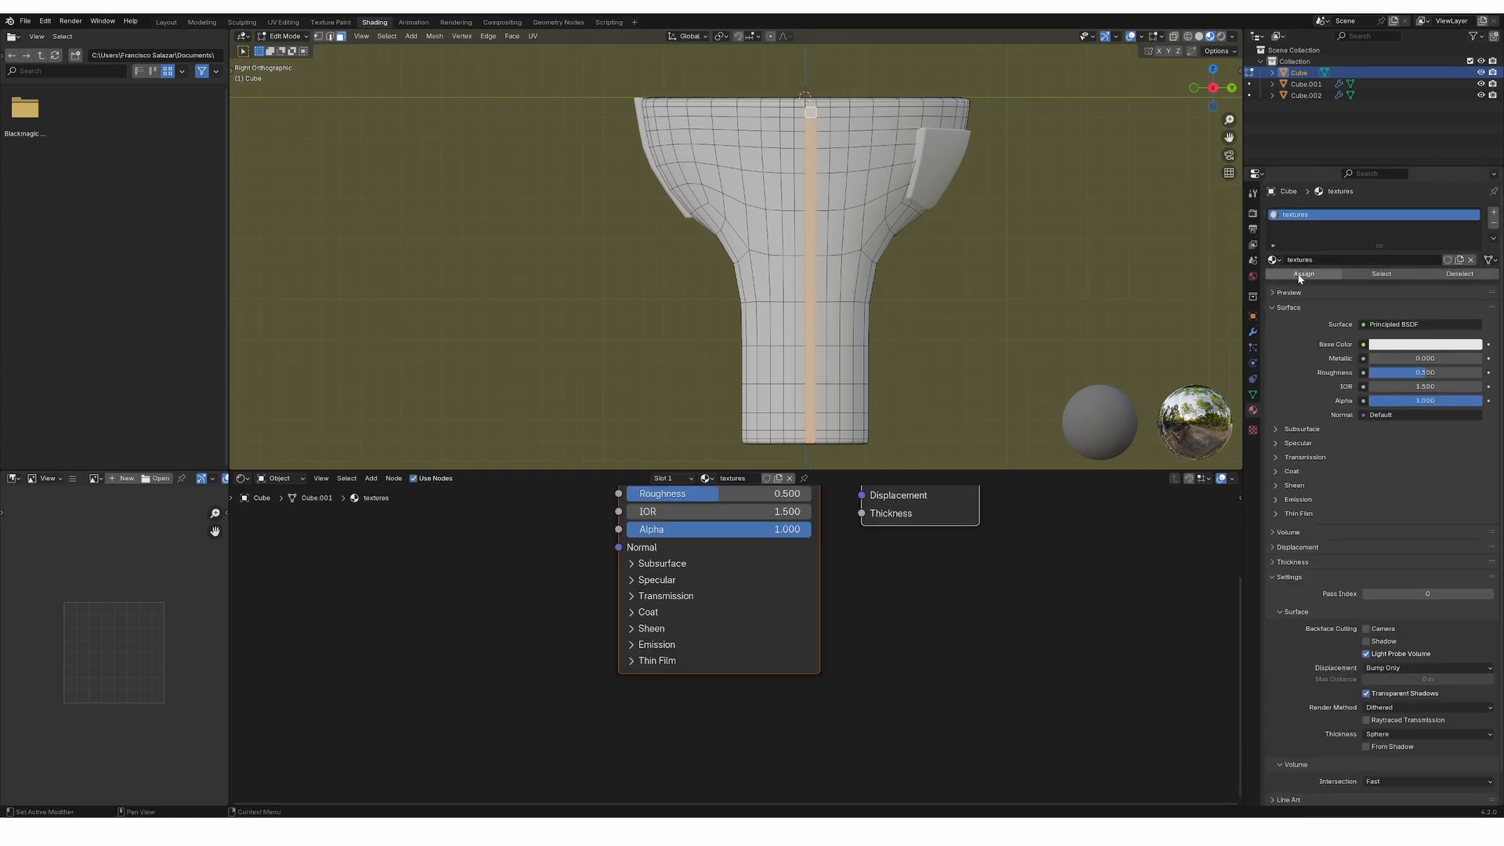
Assign the textures material to the vertical strip of faces along the side of the pants, keeping that strip as the selection
left_click(1303, 274)
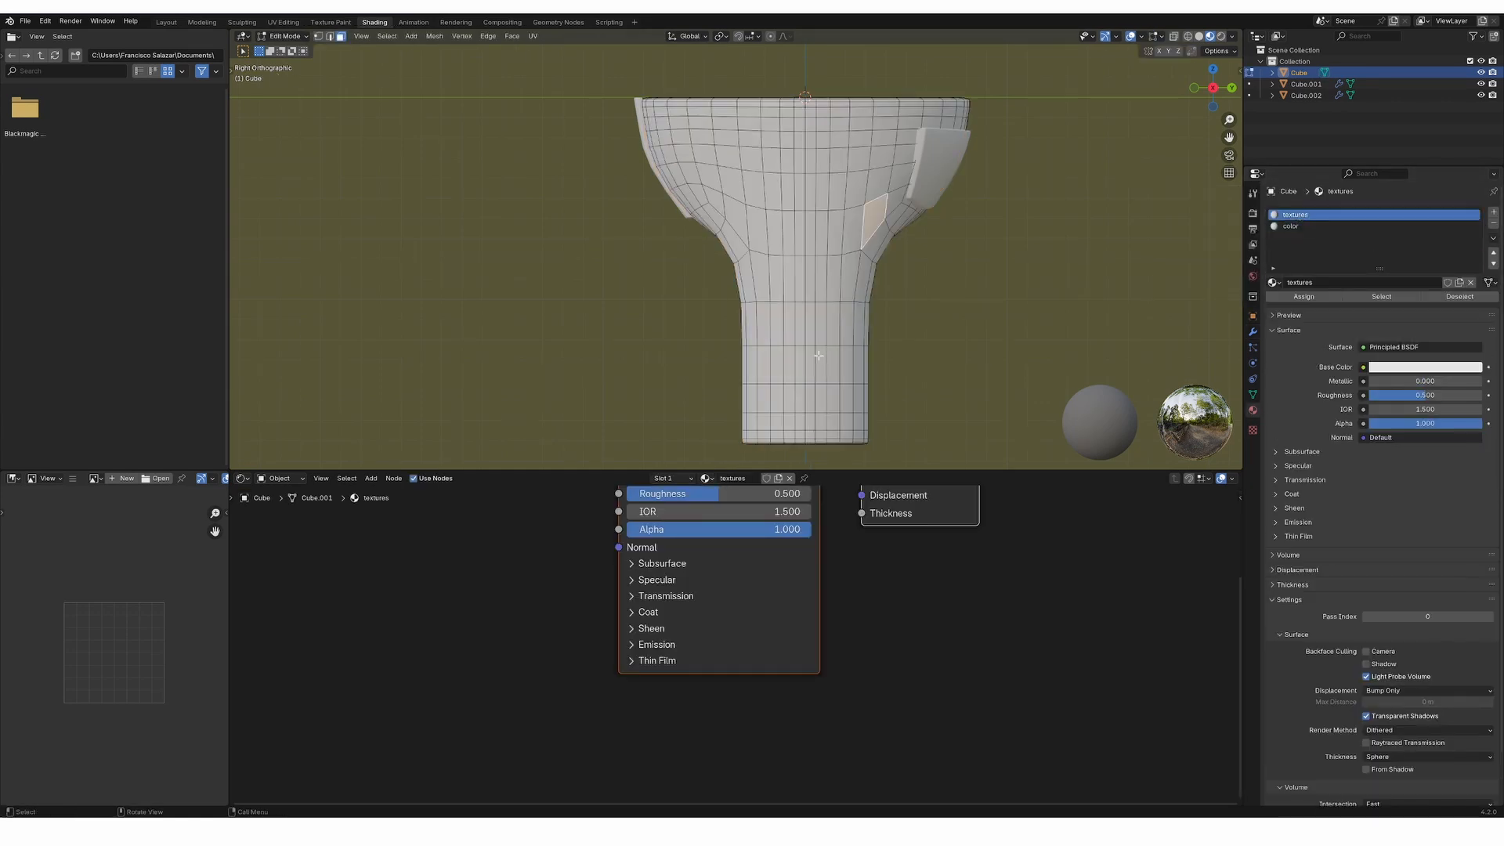
key("ctrl+l")
left_click(807, 439)
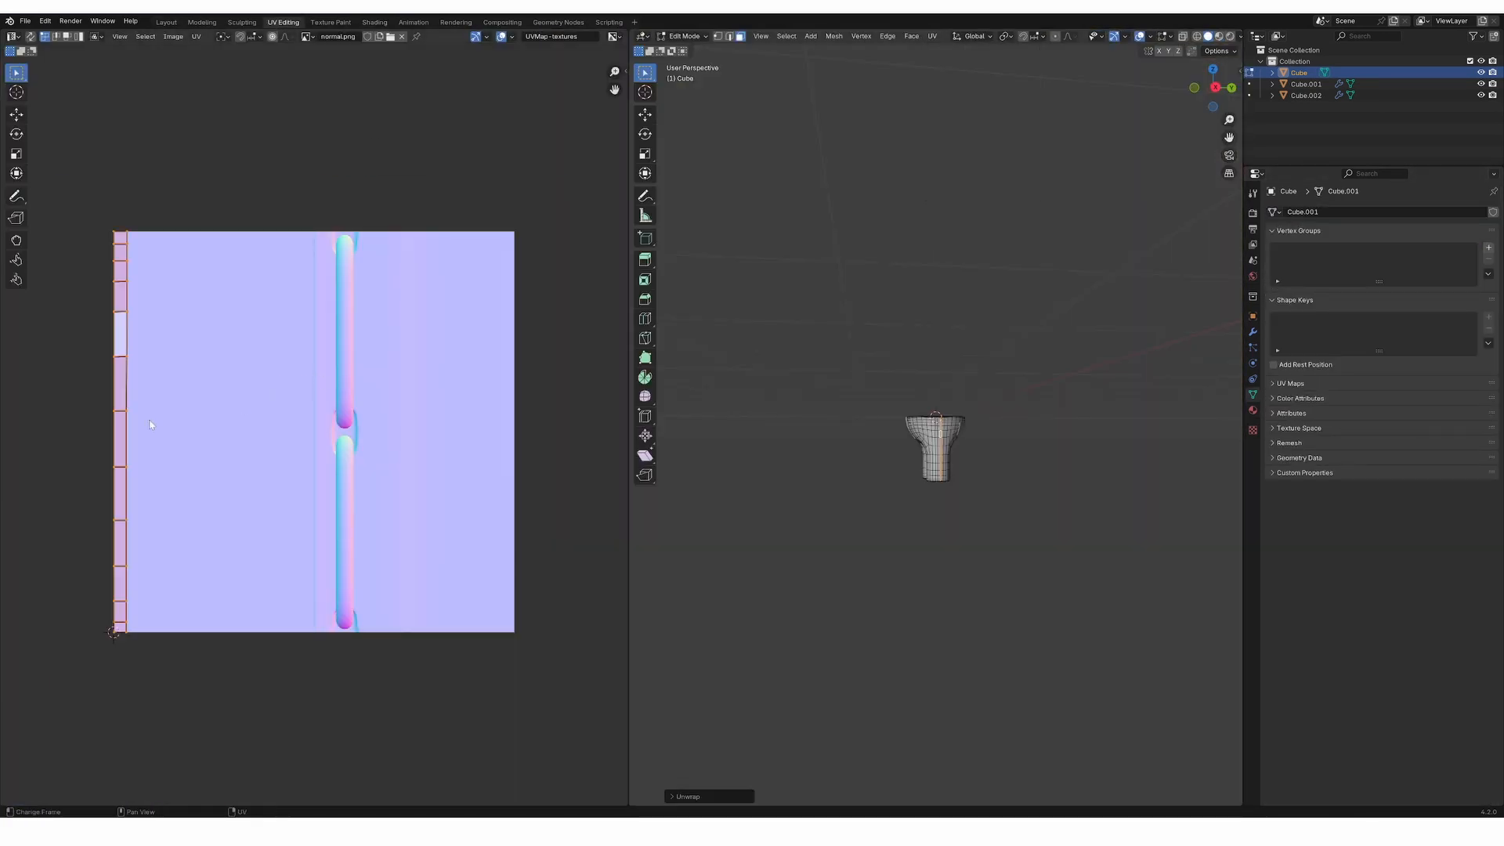
Move the strip's UVs over the normal map image, enlarge them, and stretch them along Y so one face spans the image height
scroll(150, 425, "down", 1)
key("g")
left_click(325, 429)
key("s")
key("s")
key("y")
left_click(400, 392)
Shift the UV strip along Y to line a face up with the image, and scale it along X to the image's width
scroll(376, 394, "down", 1)
key("g")
key("y")
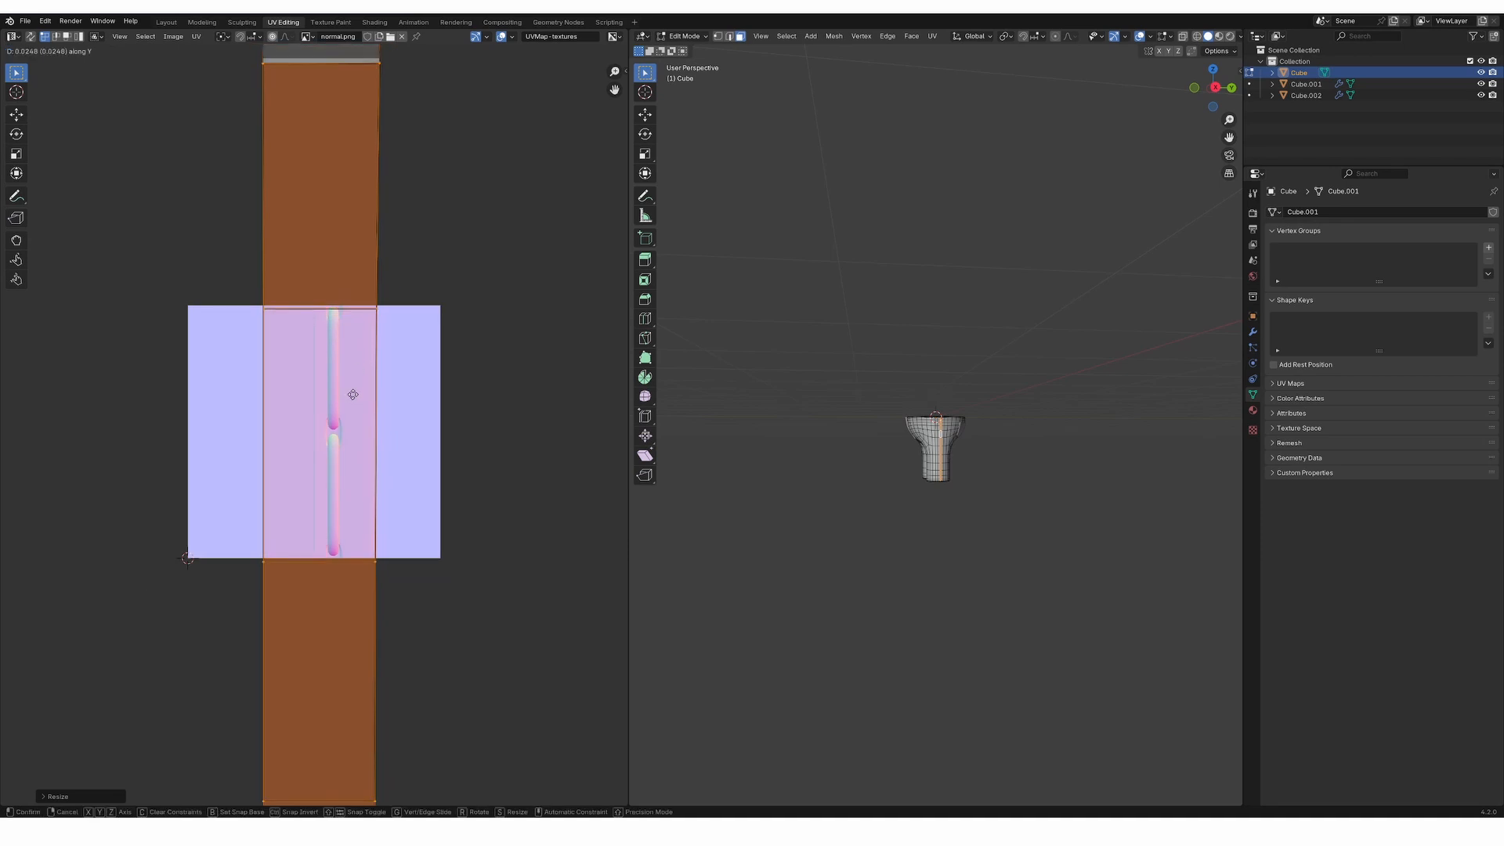
left_click(352, 394)
key("s")
key("x")
left_click(393, 386)
scroll(393, 386, "down", 7)
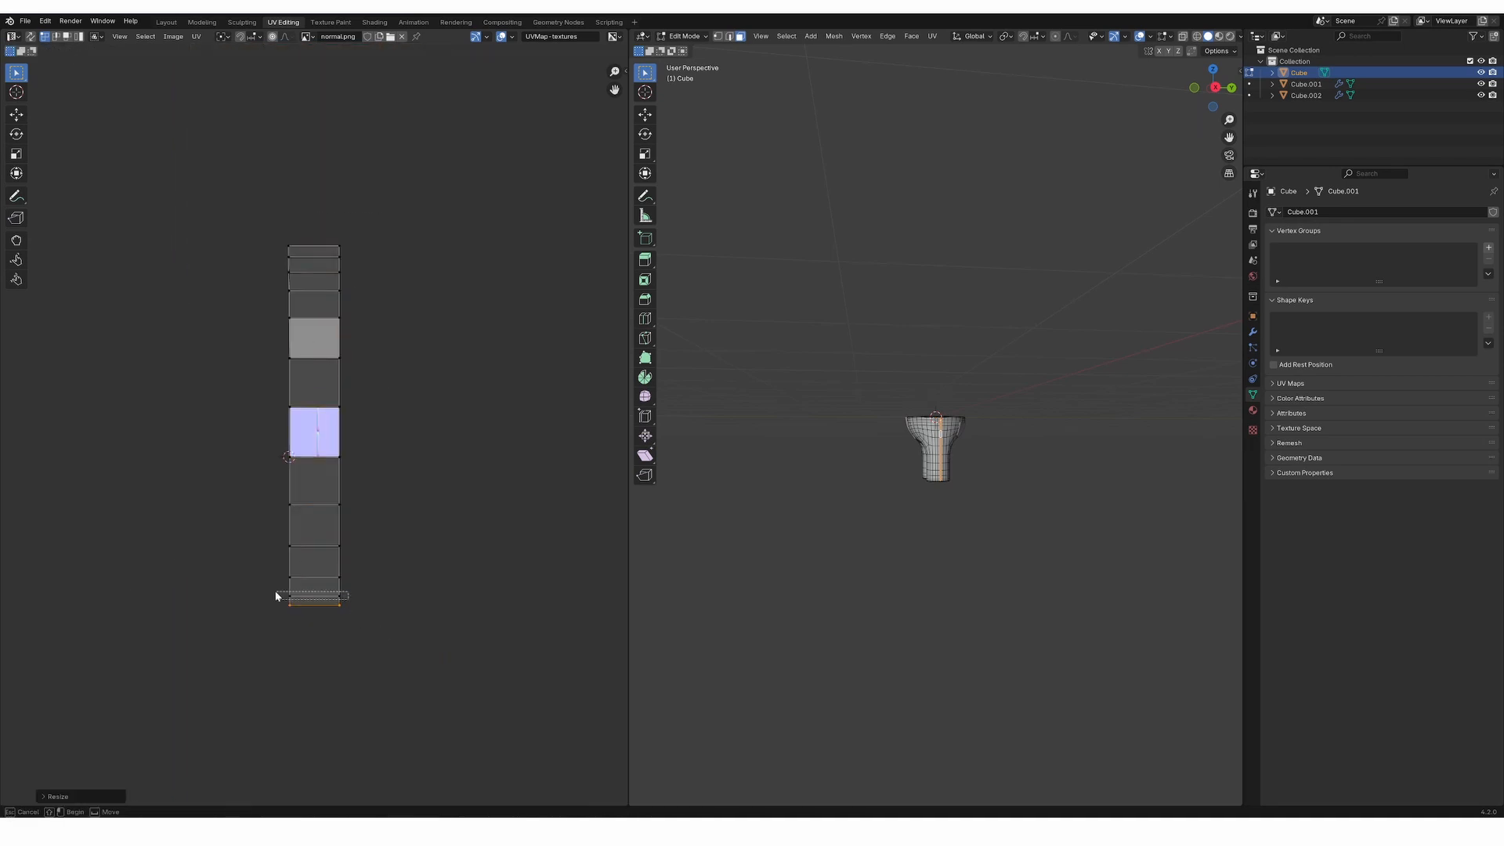
Make the UV face over the normal map image the active face and unwrap the whole strip with Follow Active Quads
scroll(314, 432, "up", 2)
key("3")
left_click(315, 430)
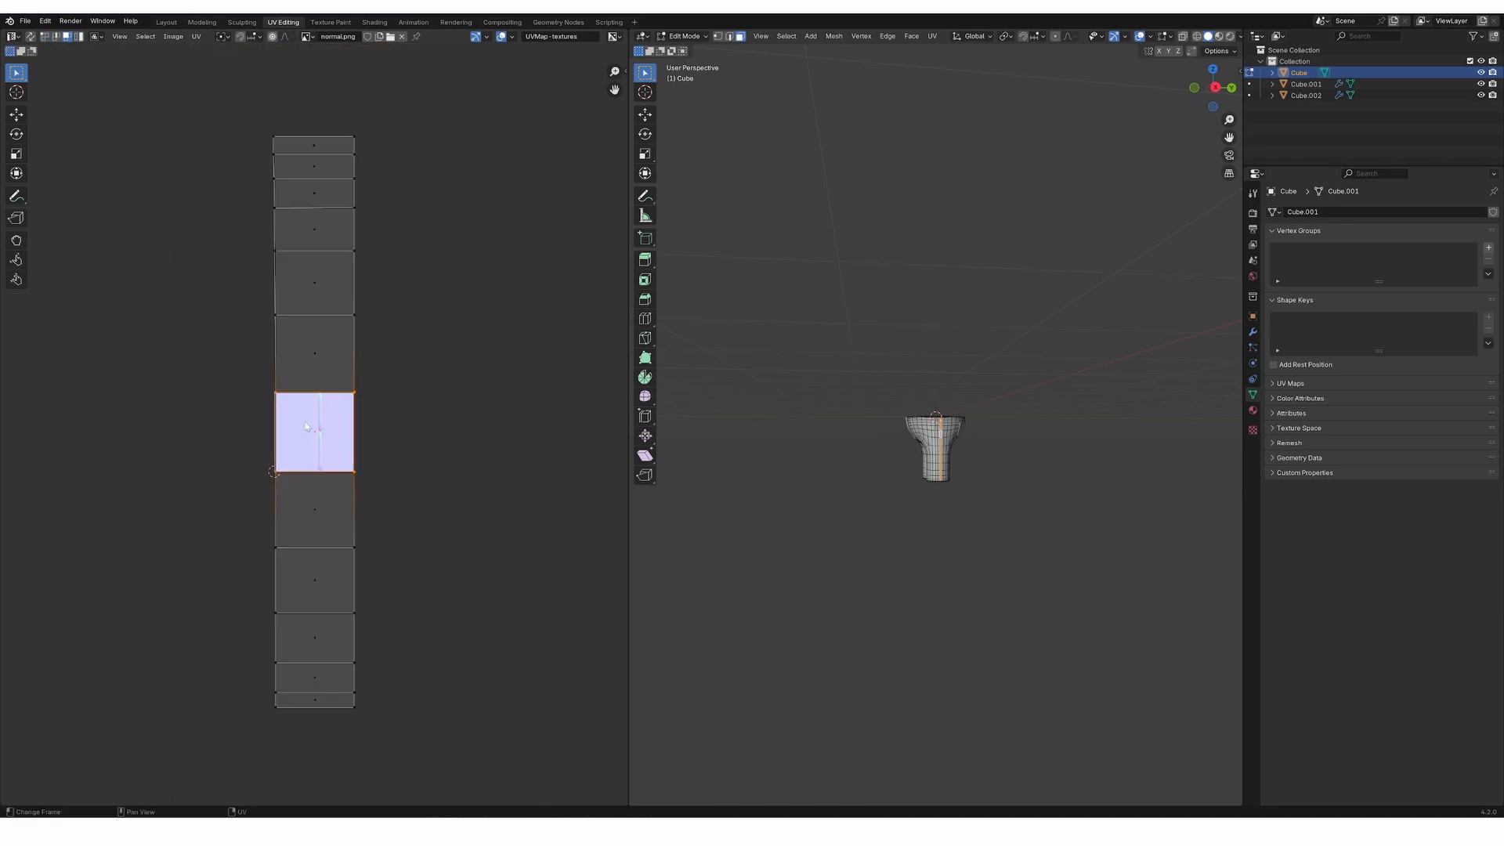
key("a")
key("F3")
key("Return")
key("Return")
Scale the whole UV strip slightly to fit the face over the normal map image to the image's edges
scroll(437, 447, "up", 6)
key("s")
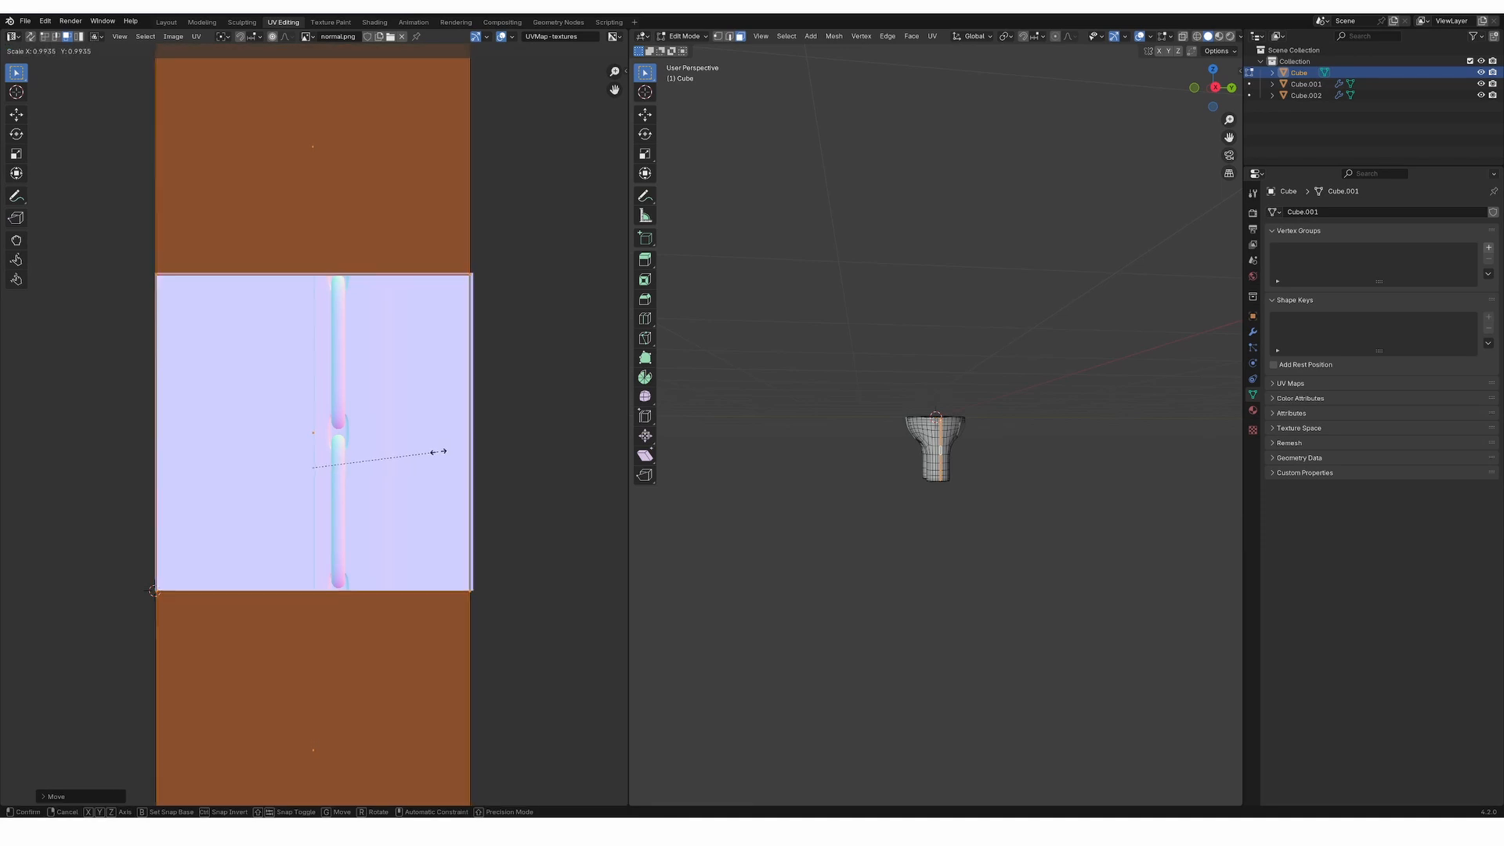
left_click(436, 448)
key("s")
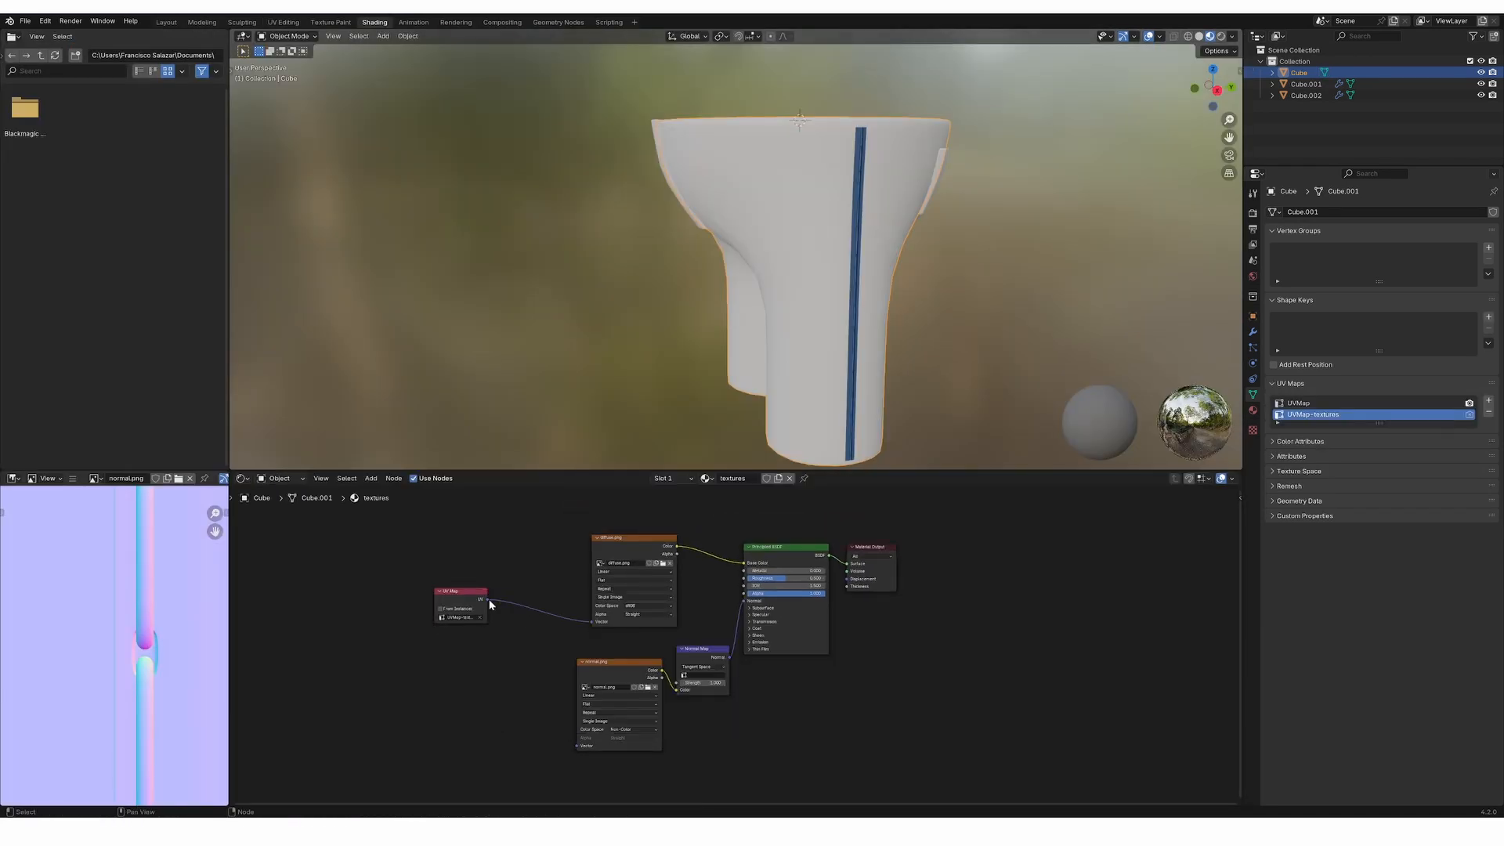
Open the pants mesh's material settings and make the textures material slot active
scroll(805, 335, "up", 3)
scroll(806, 335, "down", 3)
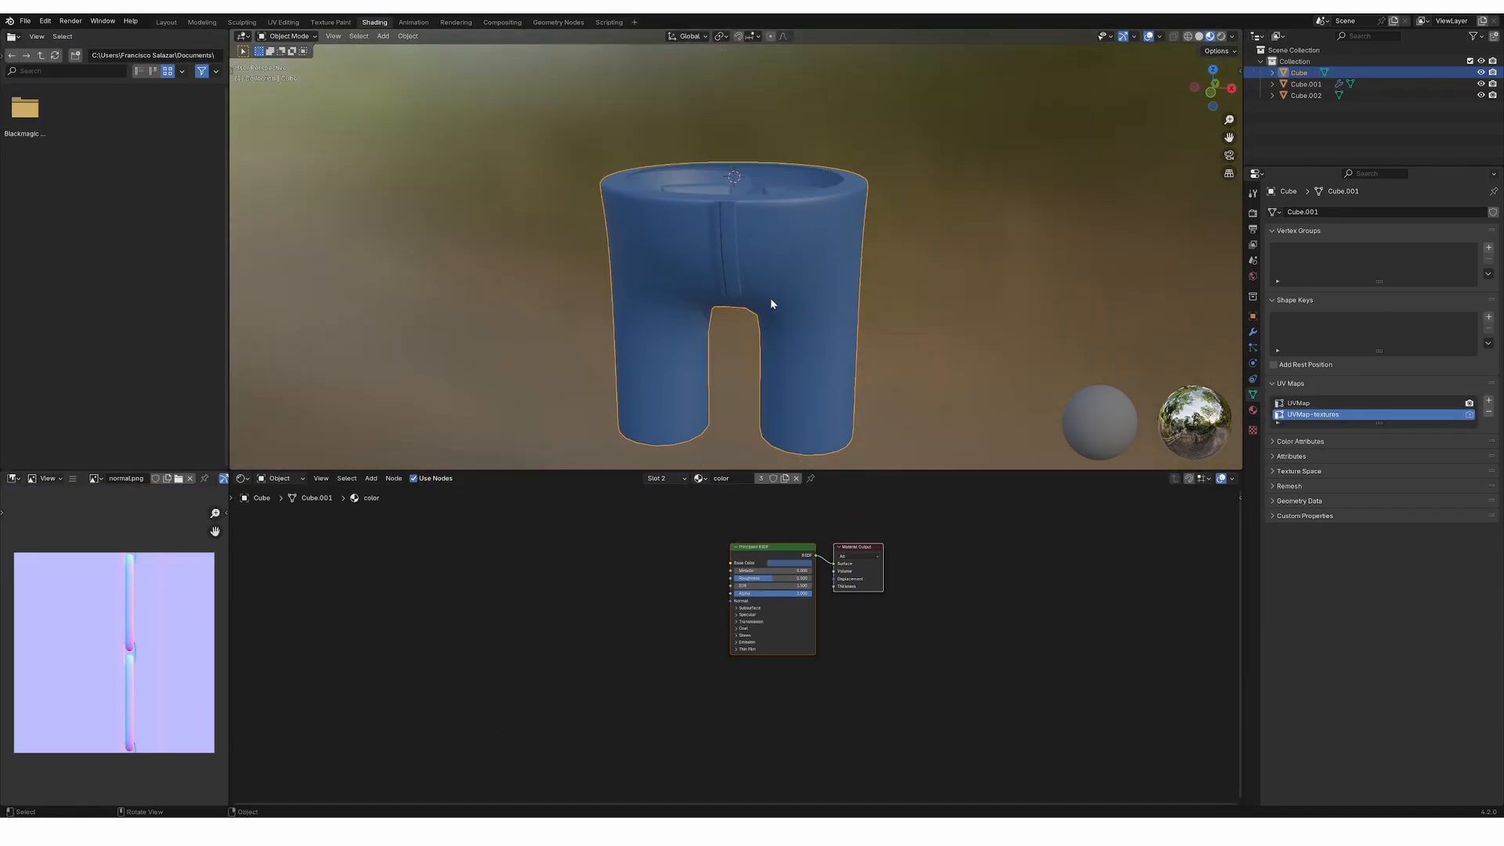
mouse_move(769, 298)
middle_mouse_down()
mouse_move(909, 303)
mouse_move(789, 289)
mouse_move(614, 298)
mouse_move(1004, 292)
mouse_move(792, 308)
mouse_move(792, 295)
middle_mouse_up()
scroll(614, 299, "down", 3)
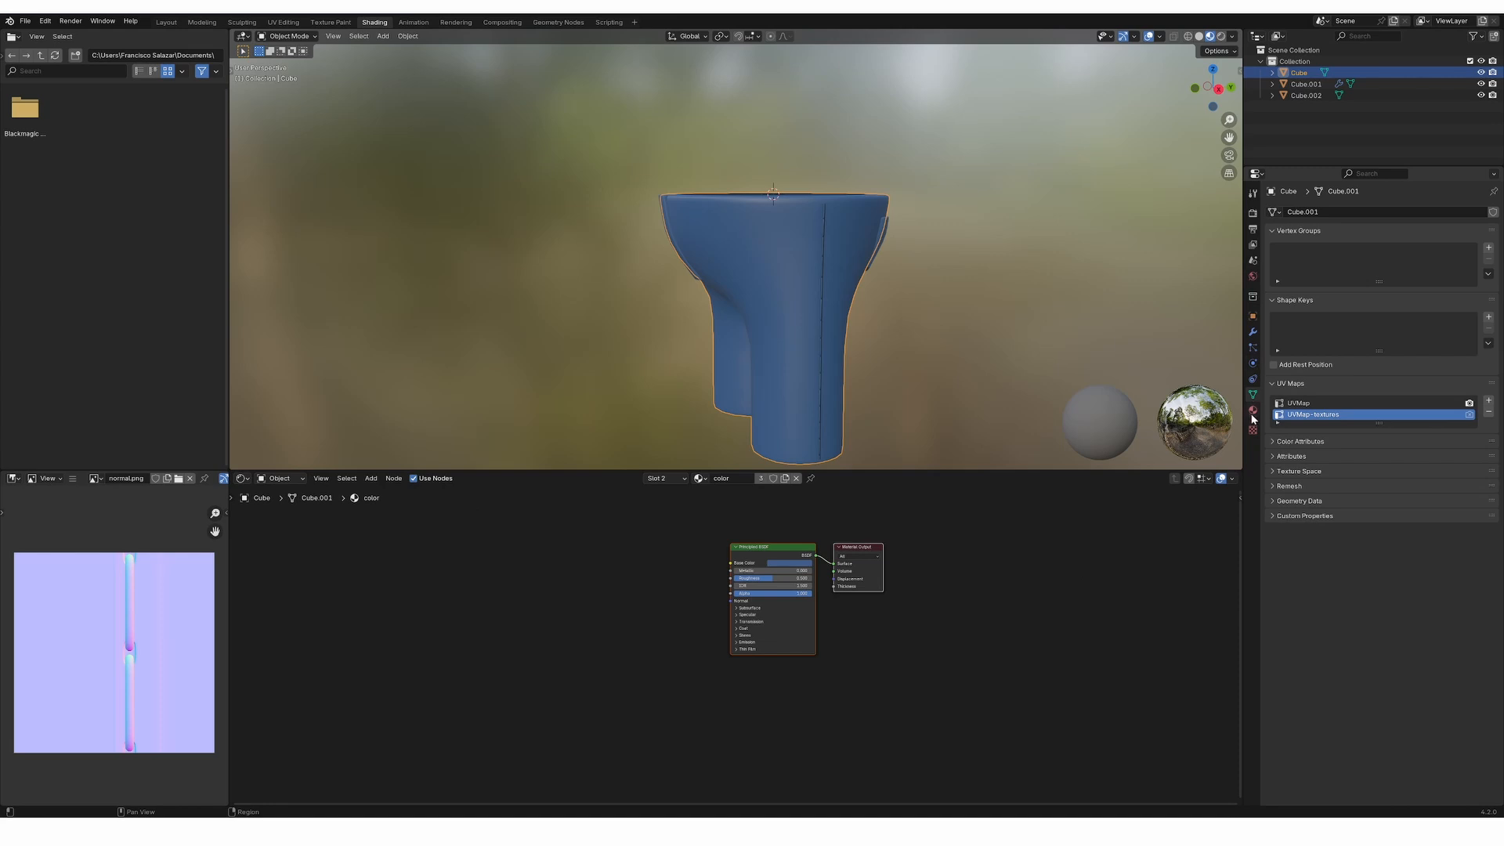
left_click(1253, 411)
left_click(1294, 215)
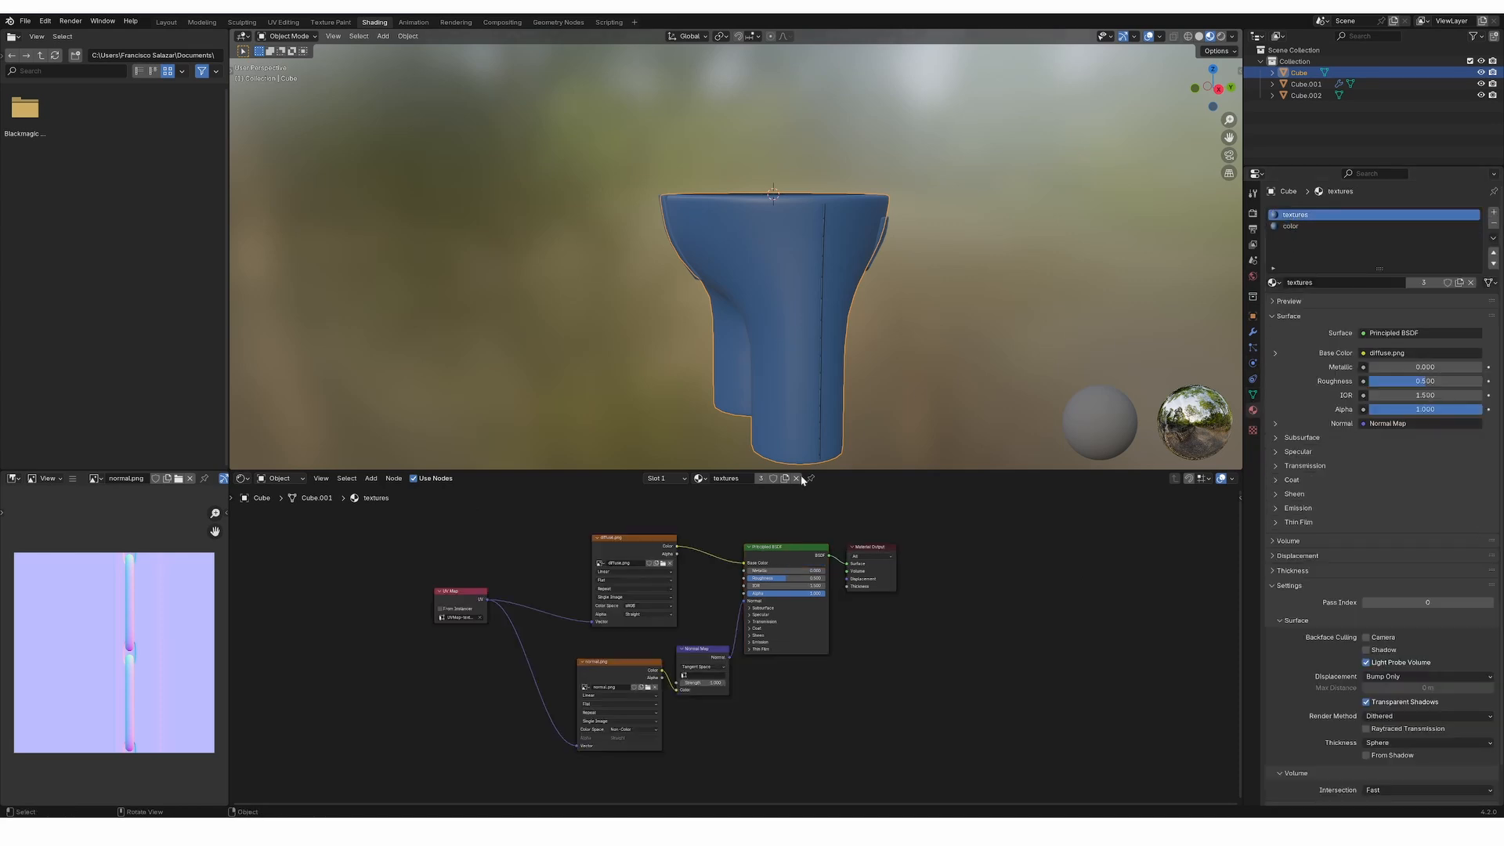